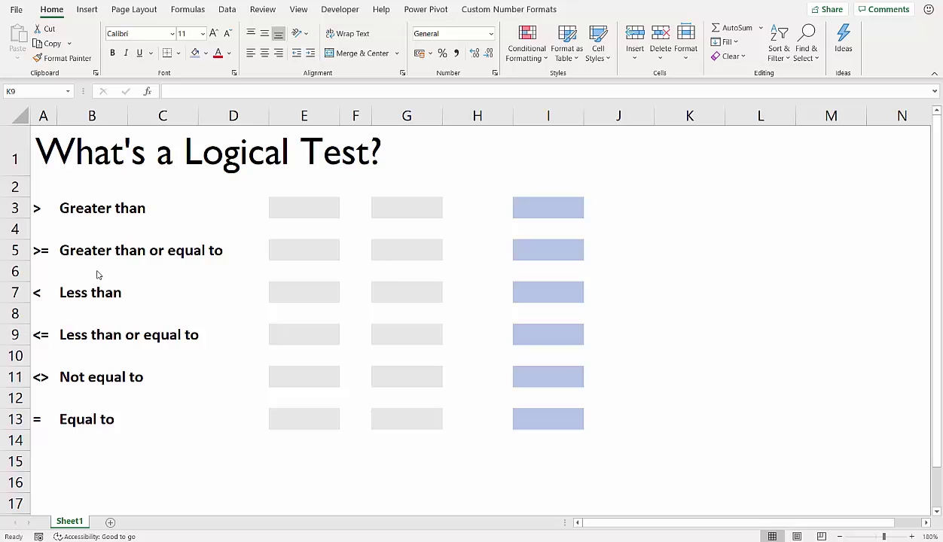
# Step: Enter 20 in E3, 35 in G3, and the formula =E3>G3 in I3
pyautogui.click(308, 213)
pyautogui.write('20')
pyautogui.press('Tab')
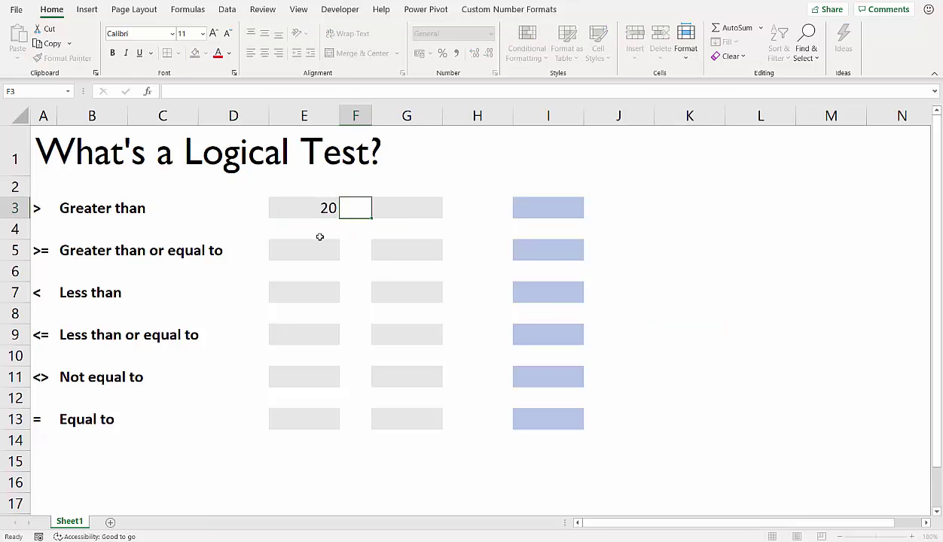
pyautogui.press('Tab')
pyautogui.write('35')
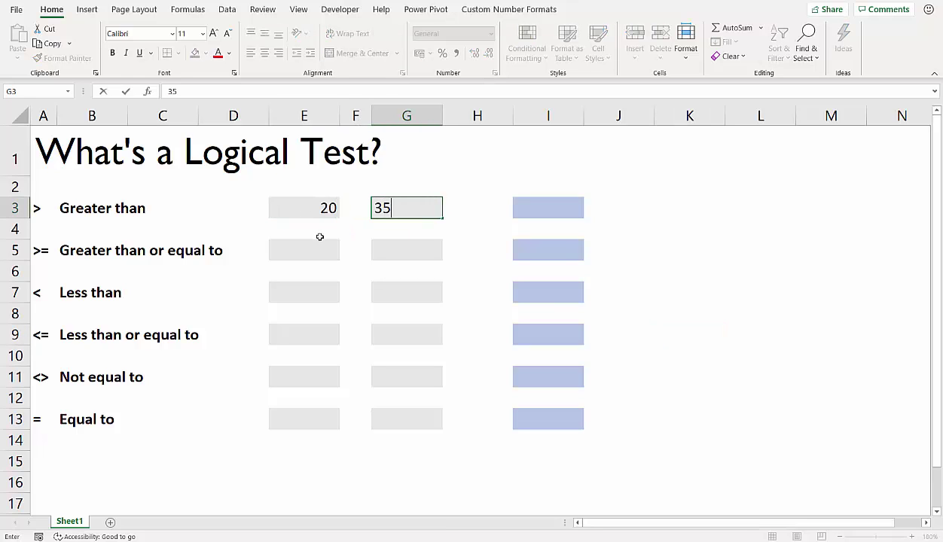
pyautogui.press('Tab')
pyautogui.press('Tab')
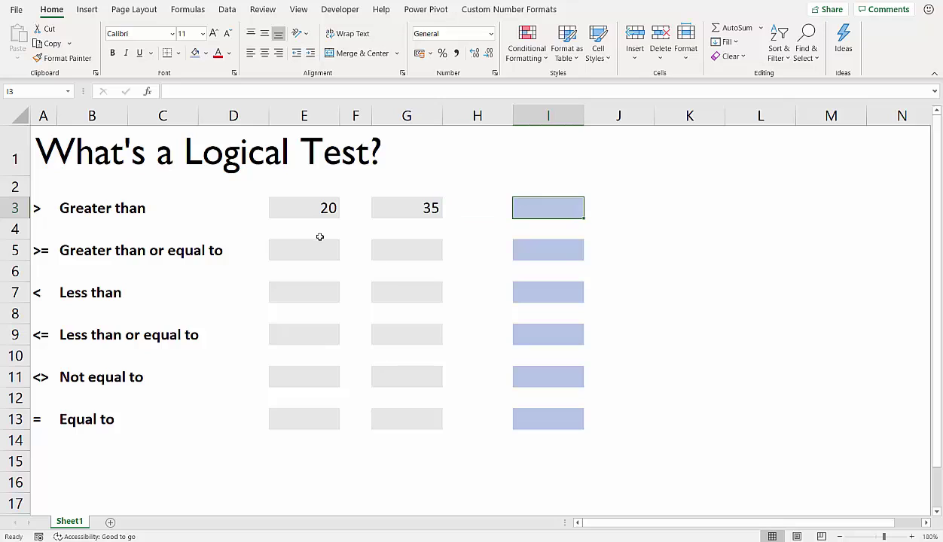
pyautogui.write('=')
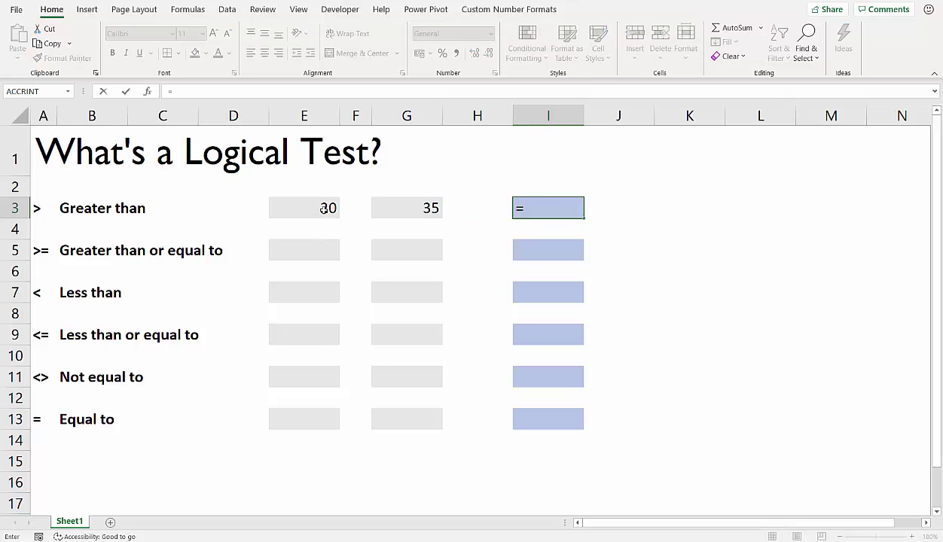
pyautogui.click(323, 209)
pyautogui.write('>')
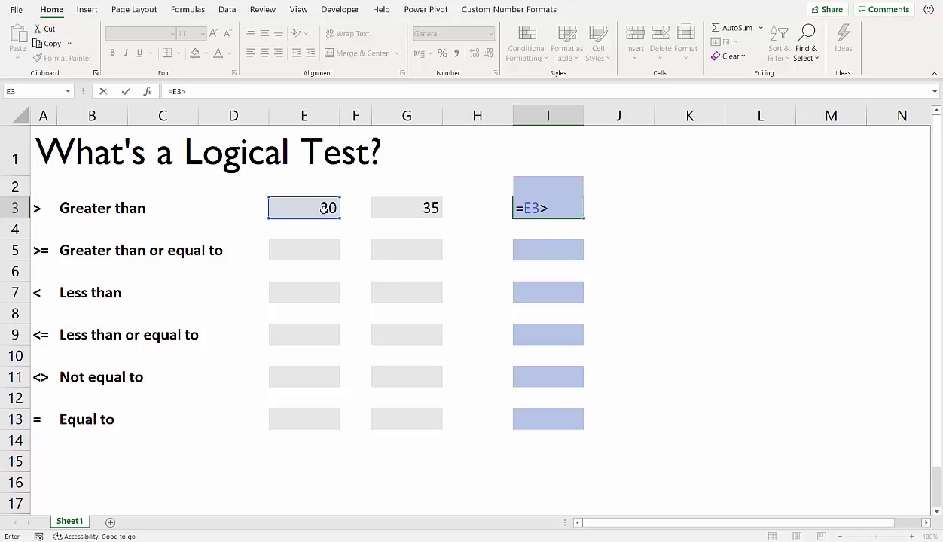
pyautogui.click(402, 207)
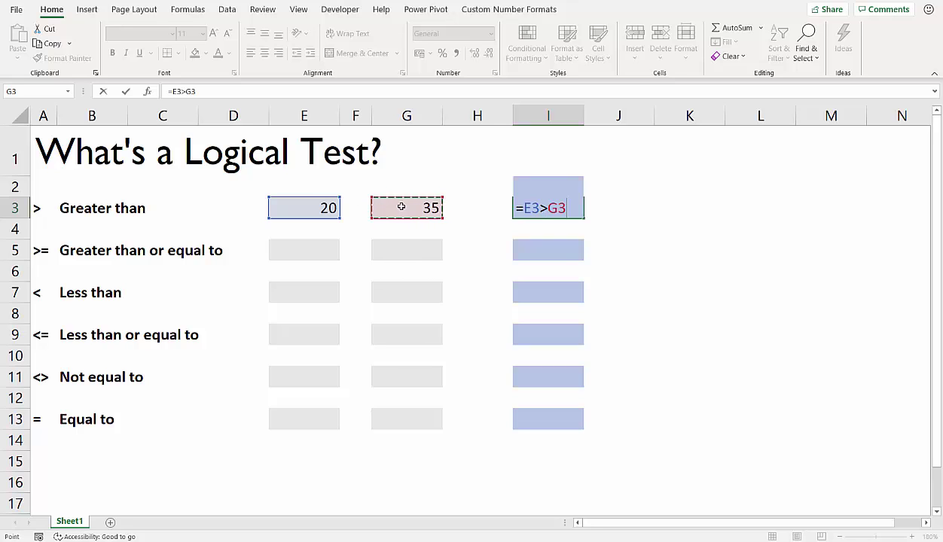
pyautogui.press('Return')
# Step: Try 36, then 25, then 35 in E3 to watch the I3 result change
pyautogui.click(519, 214)
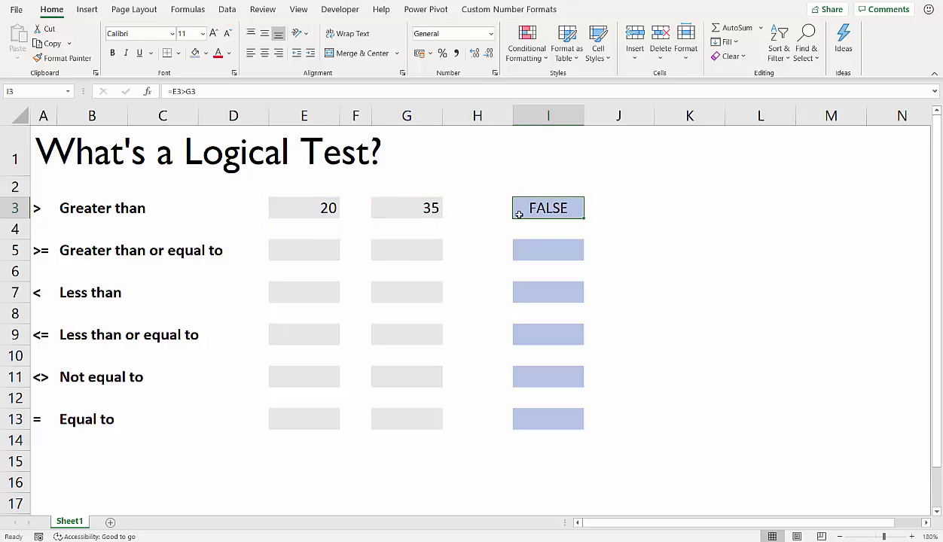
pyautogui.click(331, 209)
pyautogui.doubleClick(333, 209)
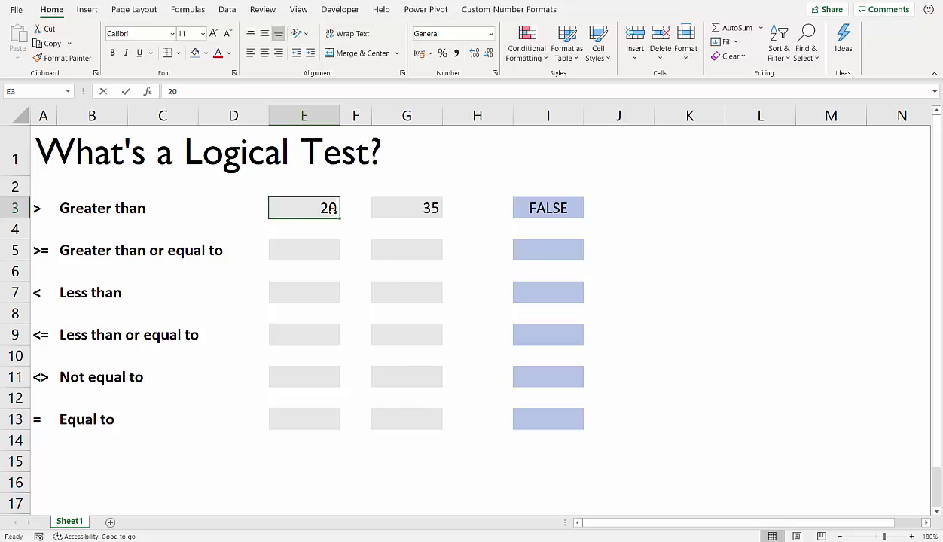
pyautogui.write('36')
pyautogui.press('Return')
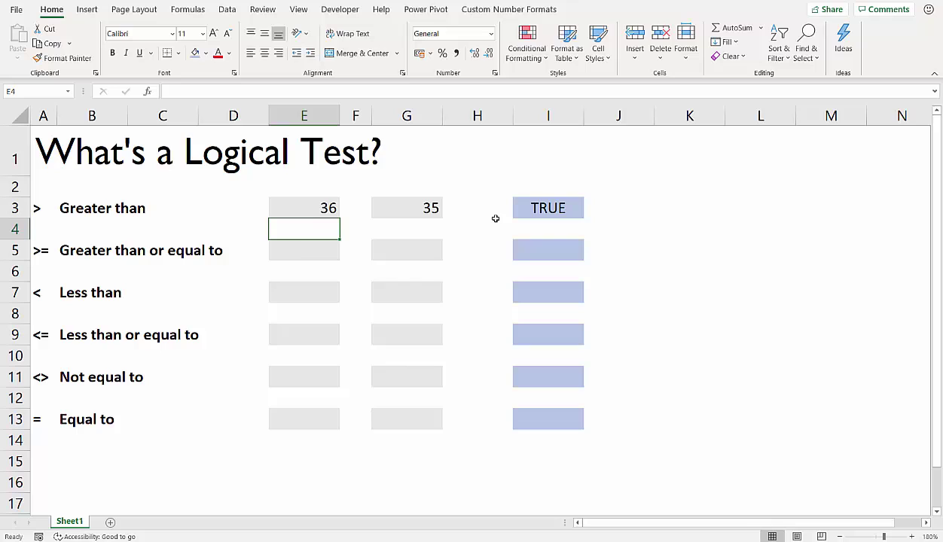
pyautogui.click(311, 207)
pyautogui.write('25')
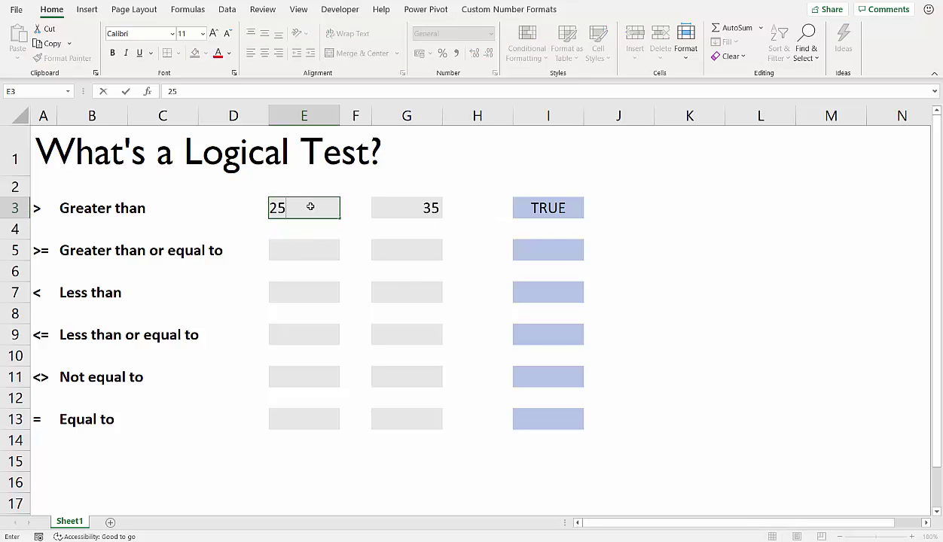
pyautogui.press('Return')
pyautogui.click(321, 209)
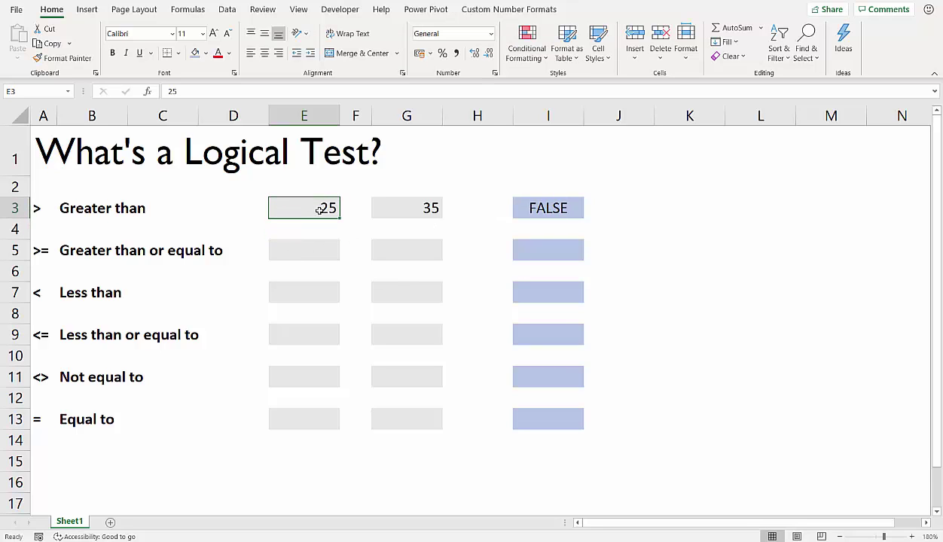
pyautogui.write('35')
pyautogui.press('Return')
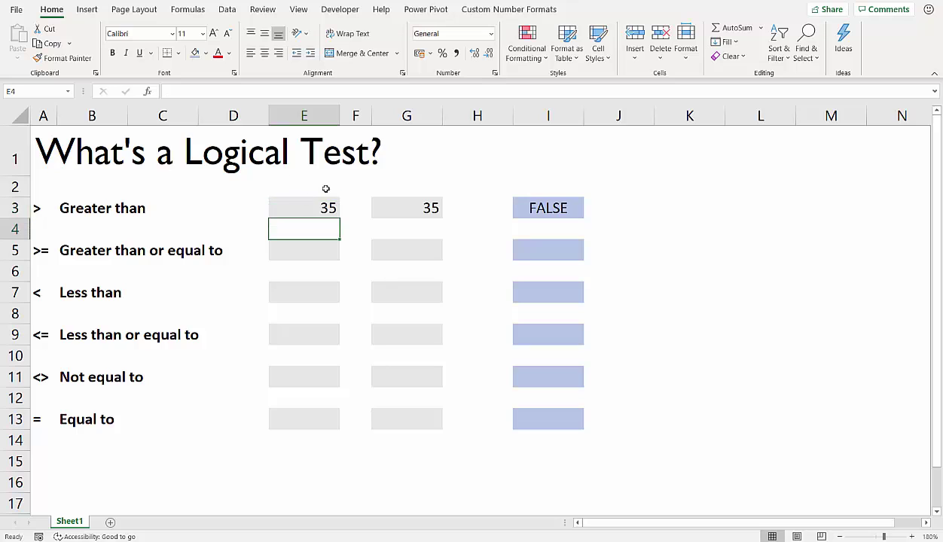
# Step: Enter 35 in both E5 and G5, and the formula =E5>=G5 in I5
pyautogui.click(321, 251)
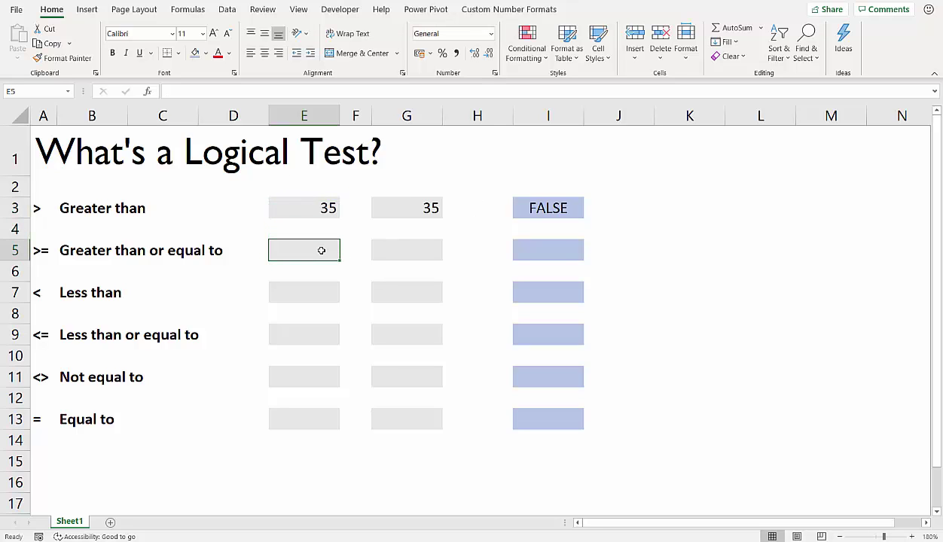
pyautogui.write('35')
pyautogui.press('Tab')
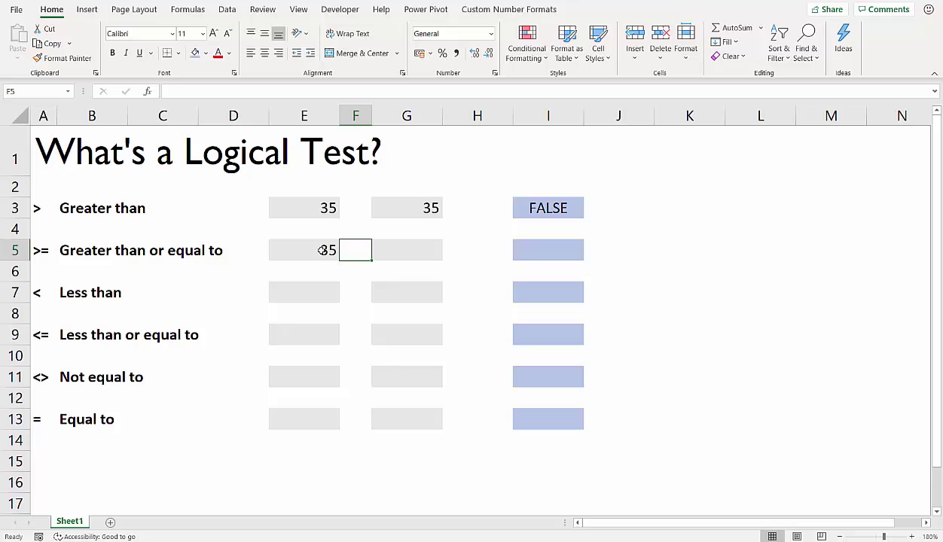
pyautogui.press('Tab')
pyautogui.write('35')
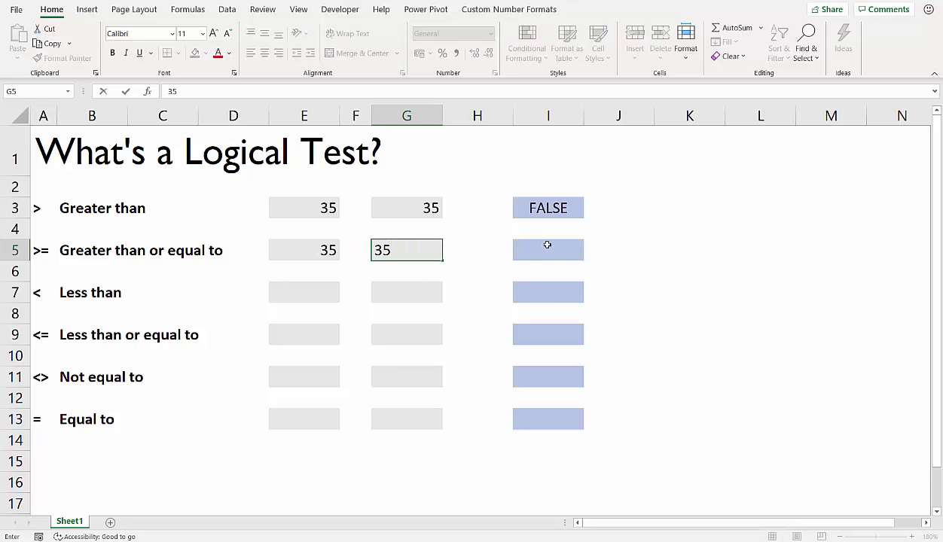
pyautogui.click(547, 249)
pyautogui.write('=')
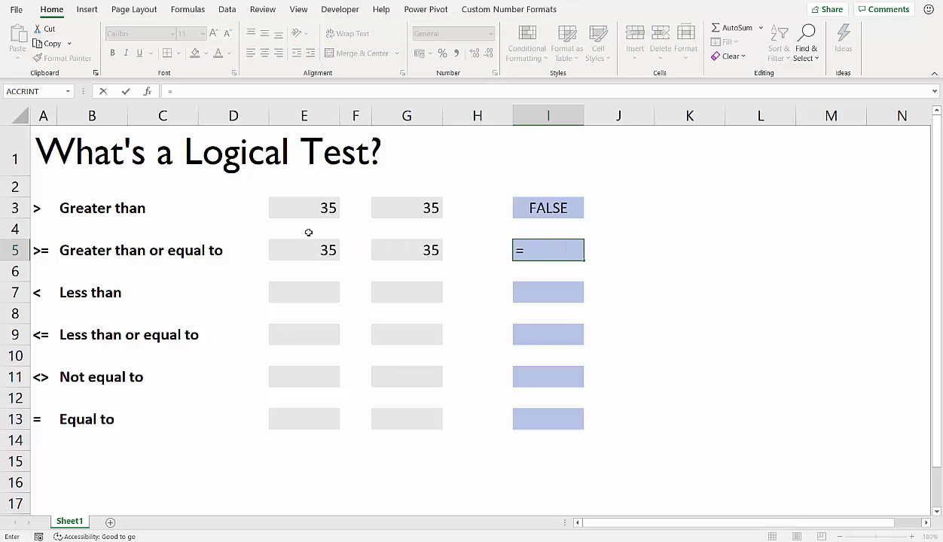
pyautogui.click(323, 251)
pyautogui.write('>=')
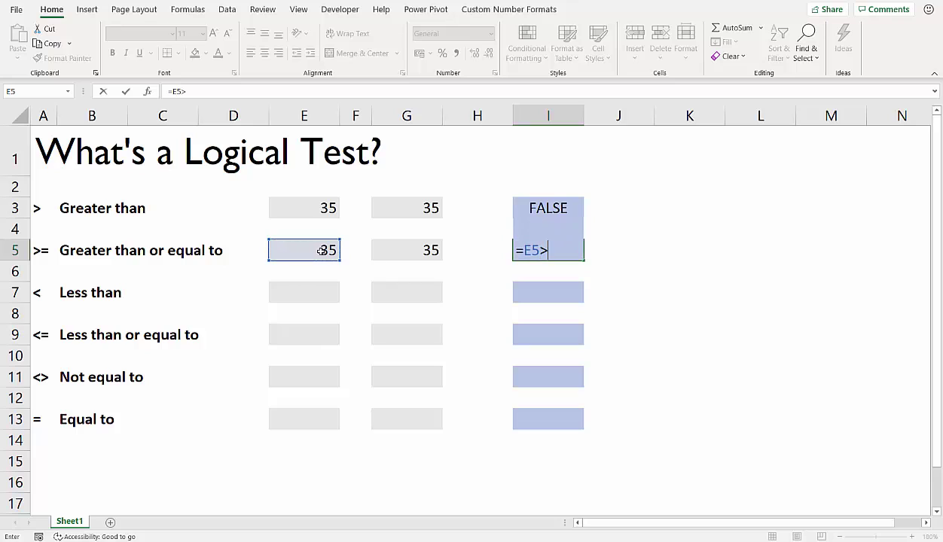
pyautogui.click(407, 253)
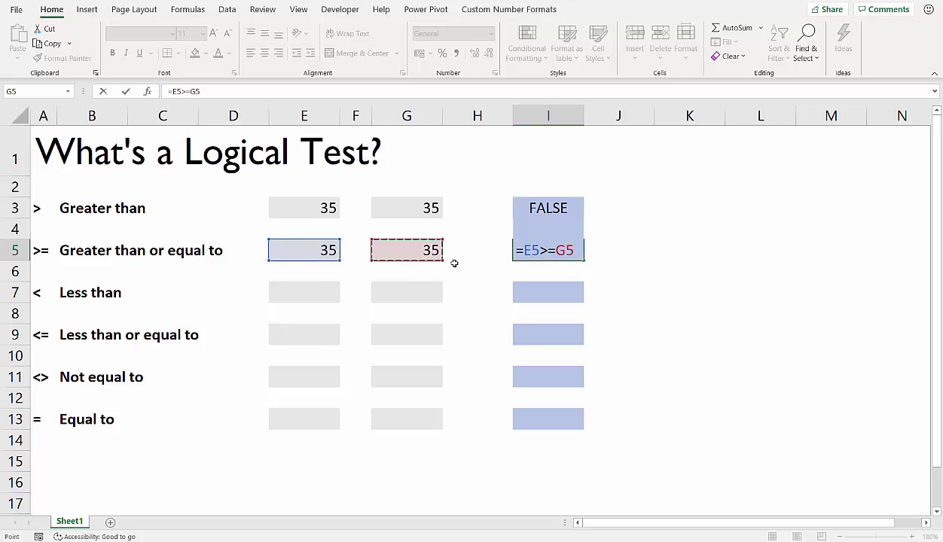
pyautogui.click(554, 250)
pyautogui.press('Return')
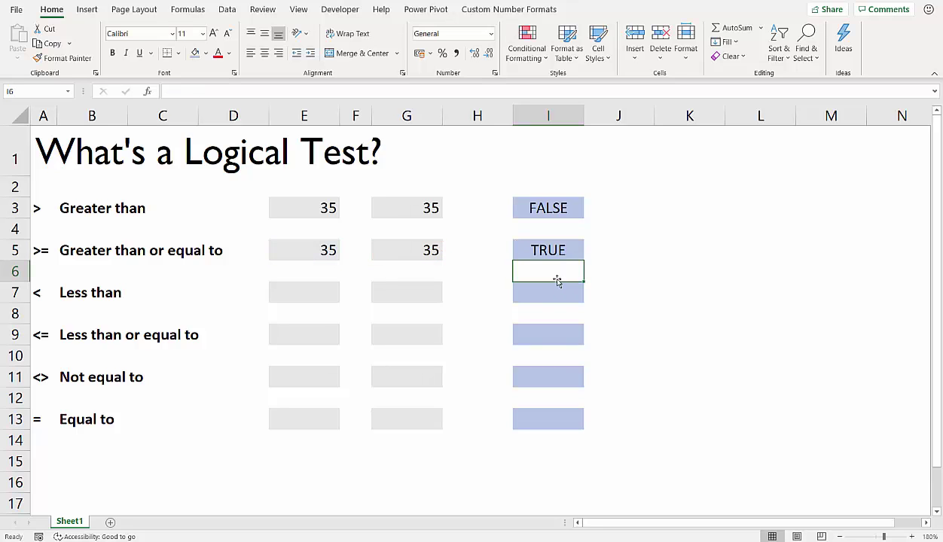
pyautogui.doubleClick(541, 251)
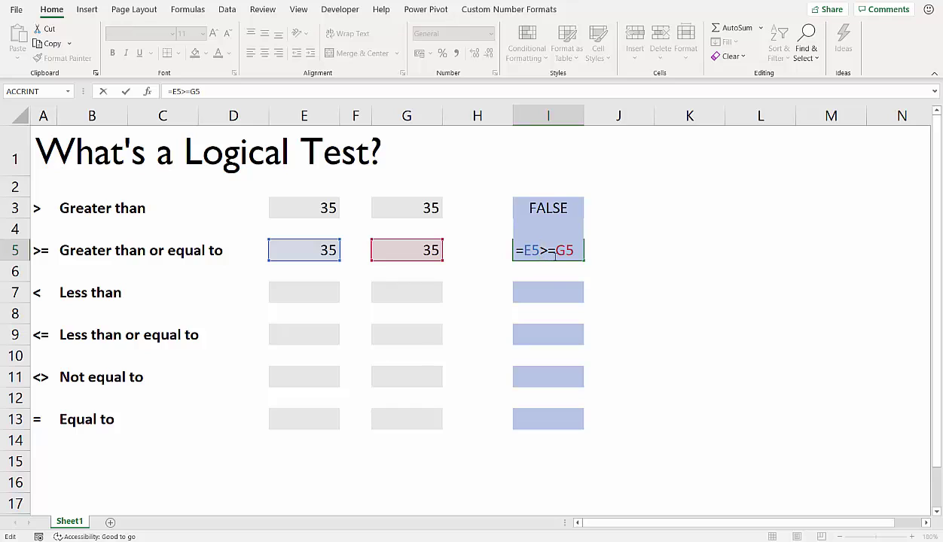
pyautogui.press('Return')
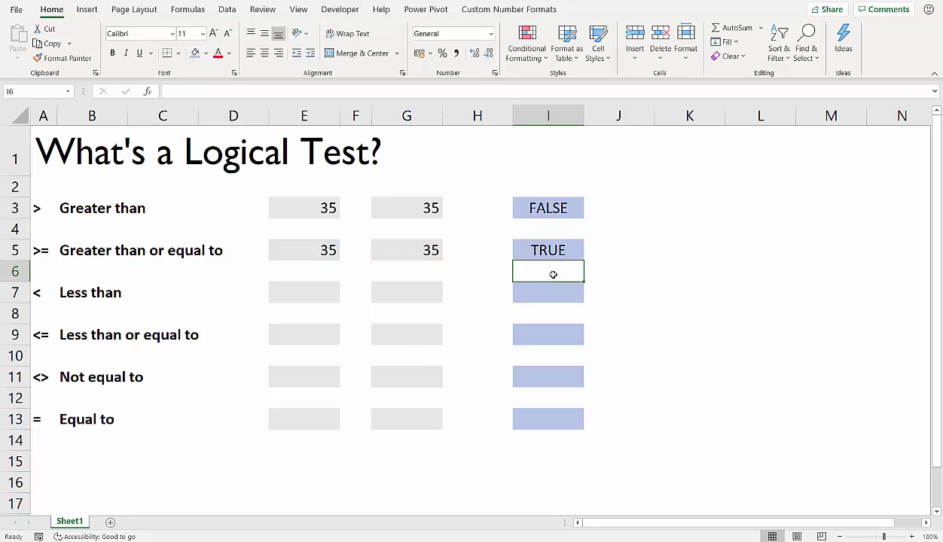
# Step: Change E5 to 36, then to 34, so I5 recalculates to FALSE
pyautogui.click(328, 250)
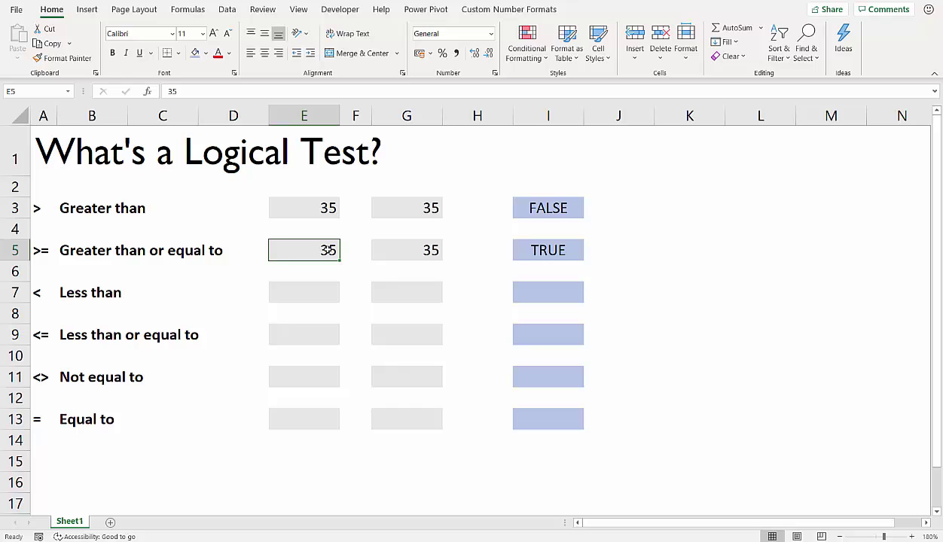
pyautogui.write('36')
pyautogui.press('Return')
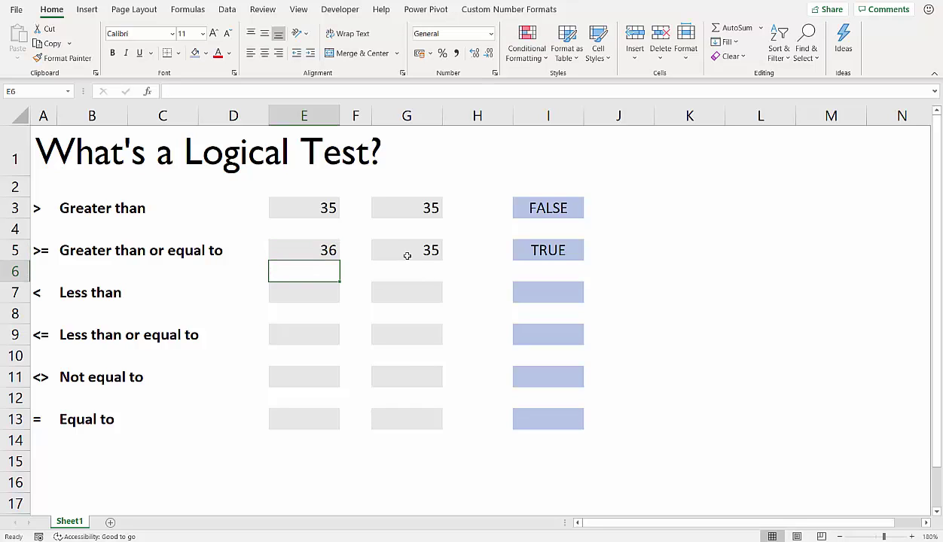
pyautogui.click(329, 248)
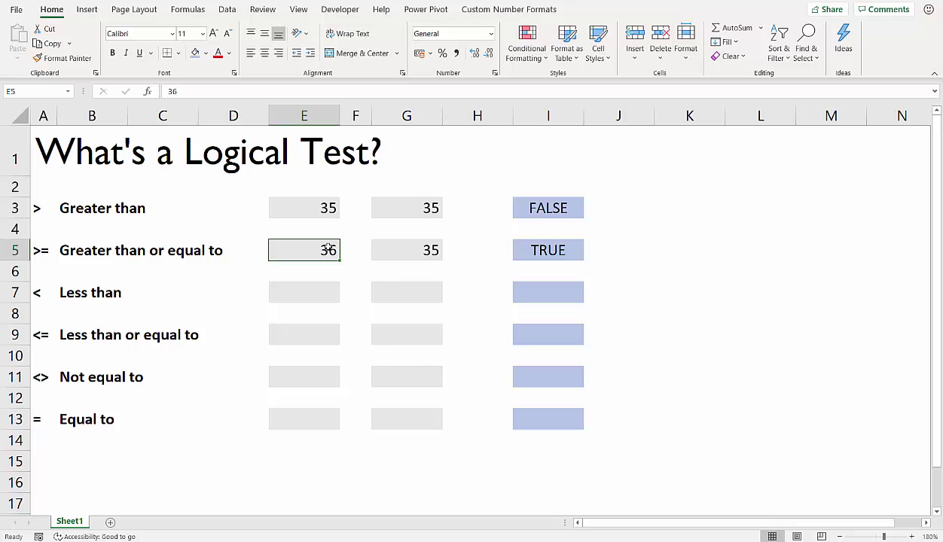
pyautogui.write('34')
pyautogui.press('Return')
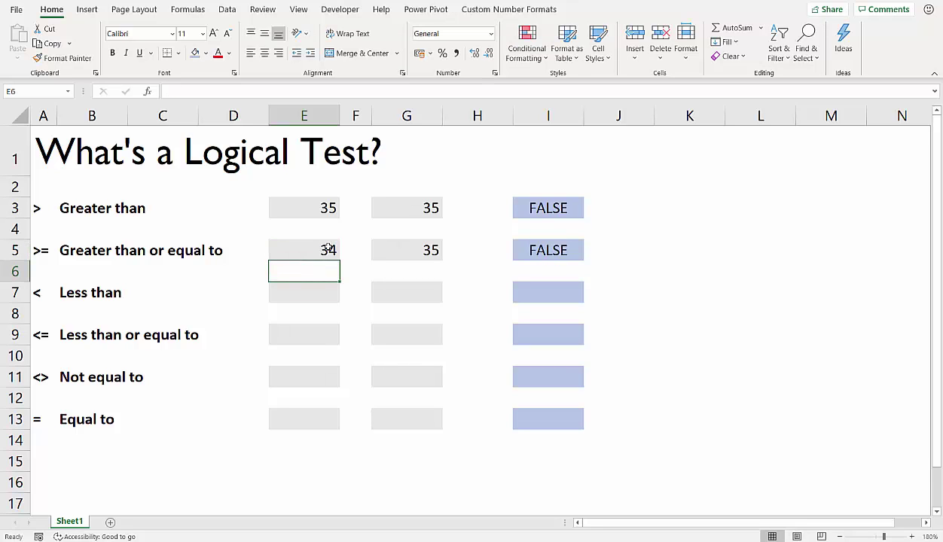
# Step: Enter 25 in E7 and 26 in G7, then =E7<G7 in I7 to get TRUE
pyautogui.click(323, 287)
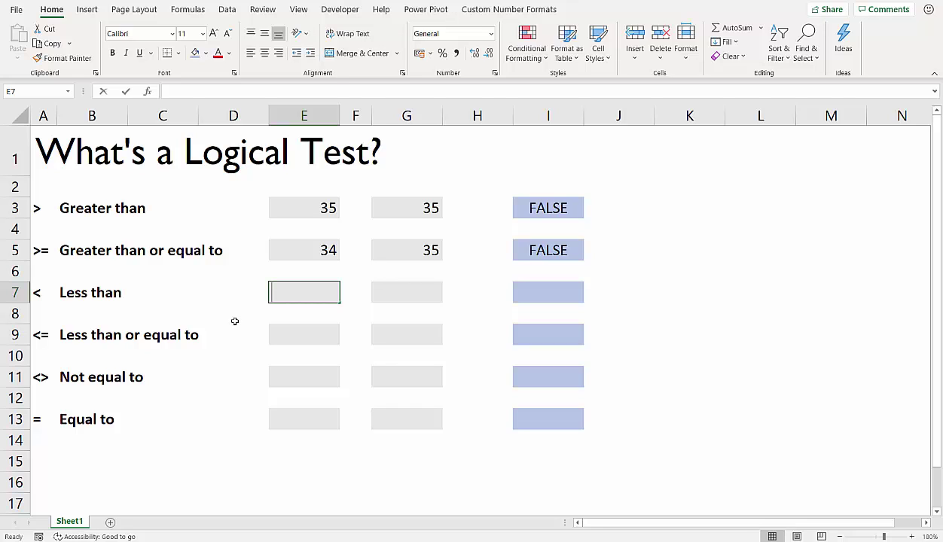
pyautogui.write('25')
pyautogui.click(386, 294)
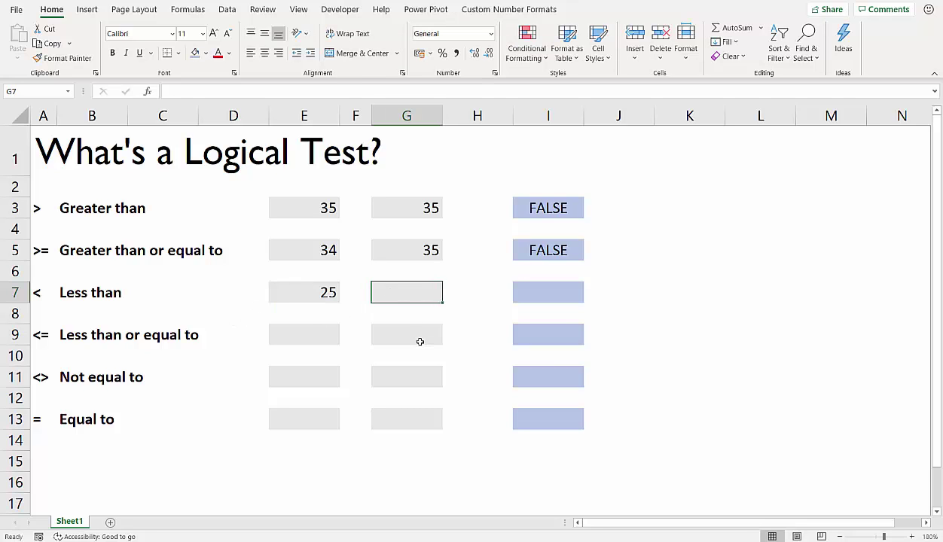
pyautogui.write('26')
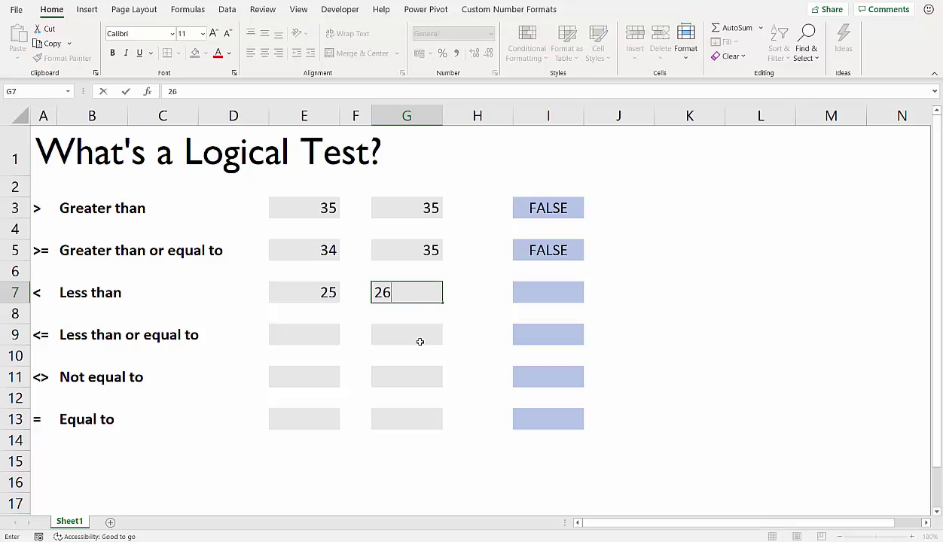
pyautogui.click(546, 301)
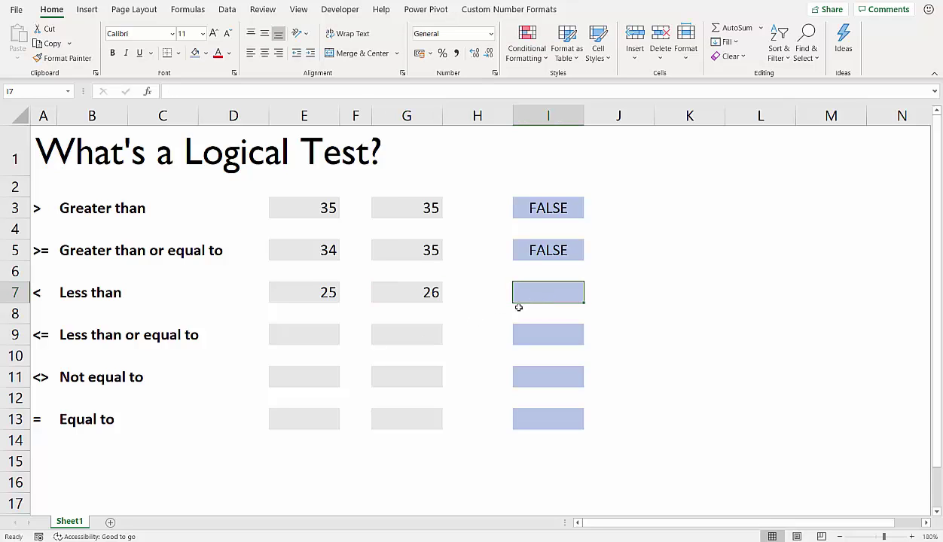
pyautogui.write('=')
pyautogui.click(327, 292)
pyautogui.write('<')
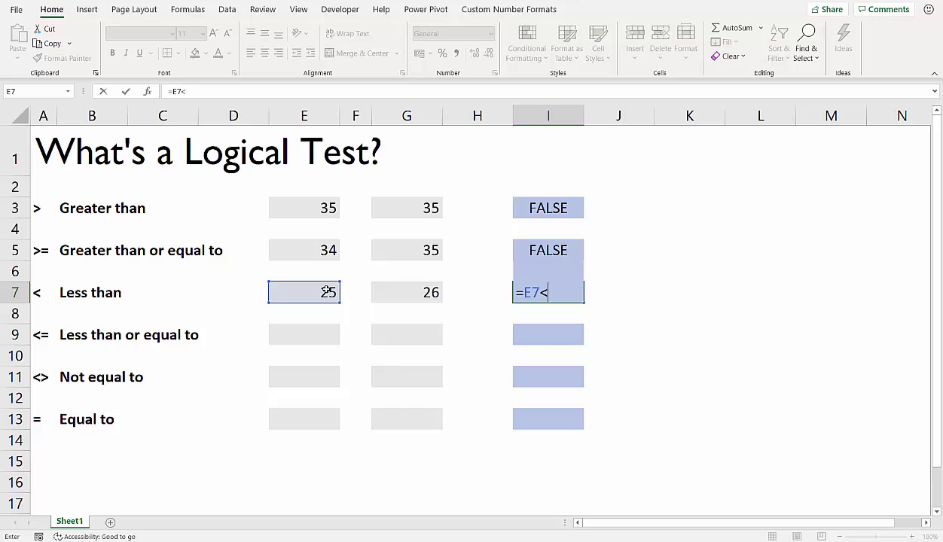
pyautogui.click(405, 293)
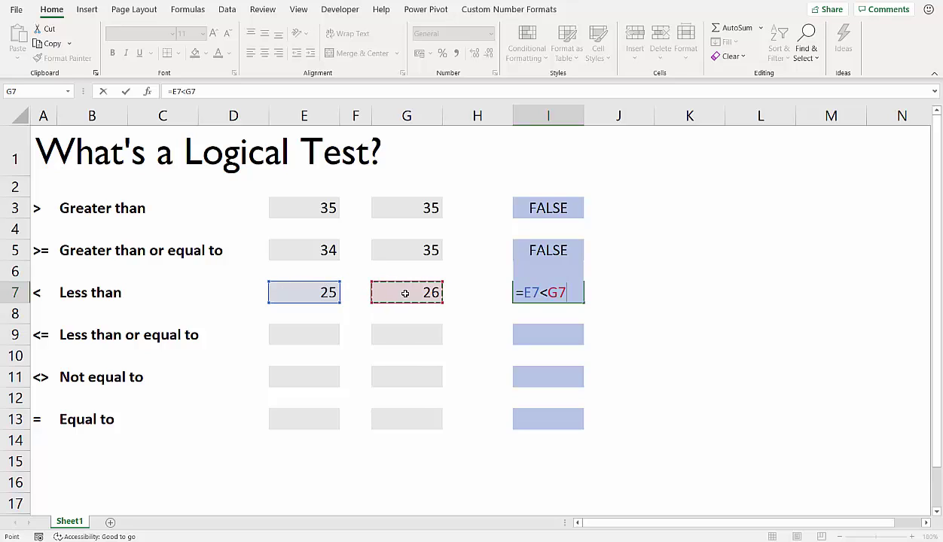
pyautogui.press('Return')
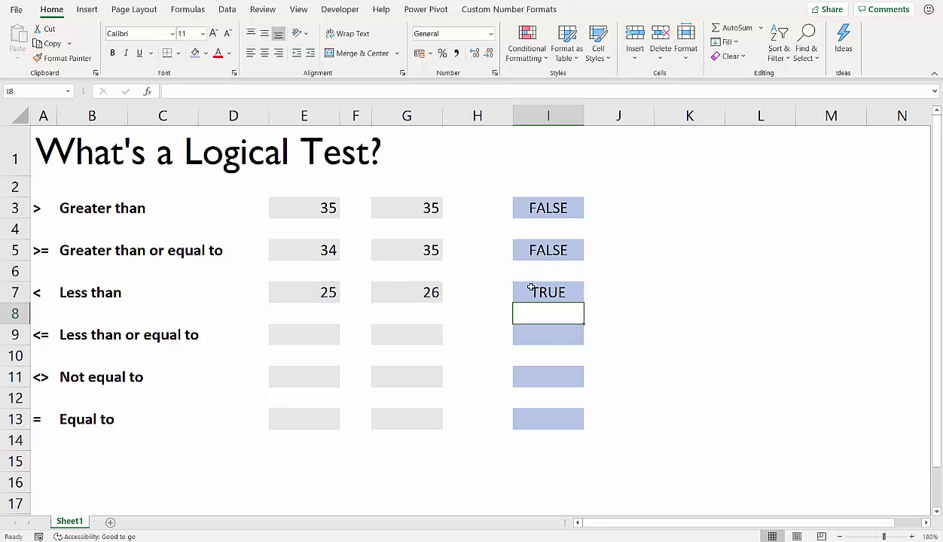
# Step: Enter 25 in E9 and G9, and the formula =E9<=G9 in I9, returning TRUE
pyautogui.click(318, 333)
pyautogui.write('25')
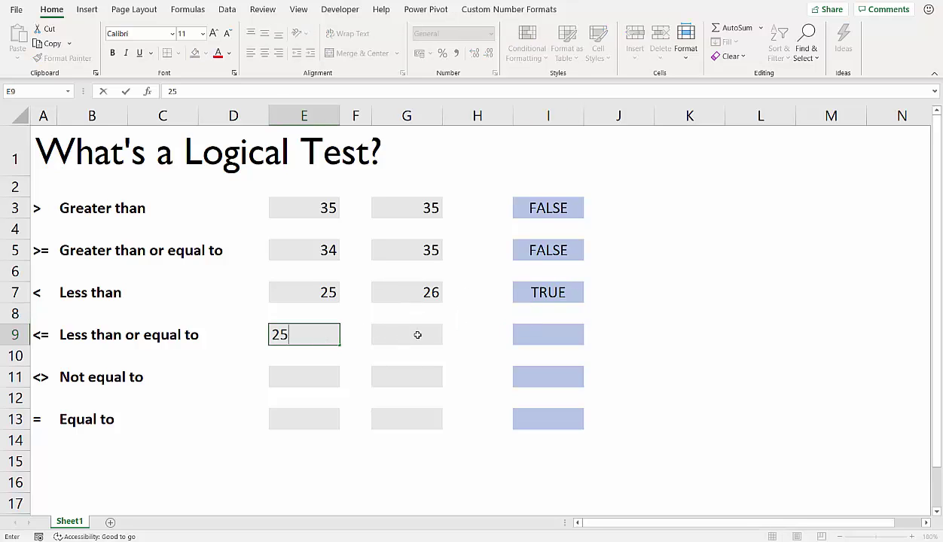
pyautogui.click(417, 332)
pyautogui.write('25')
pyautogui.click(540, 332)
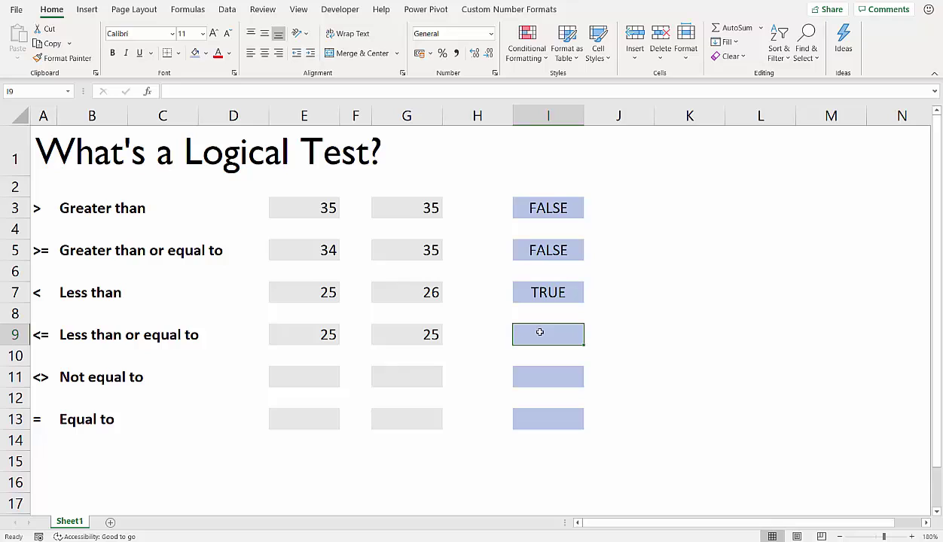
pyautogui.write('=')
pyautogui.click(279, 333)
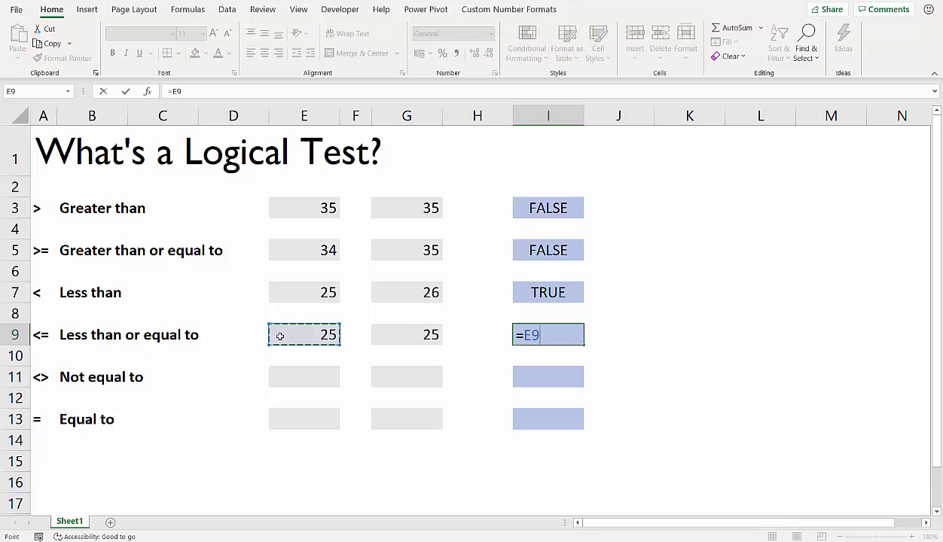
pyautogui.write('<=')
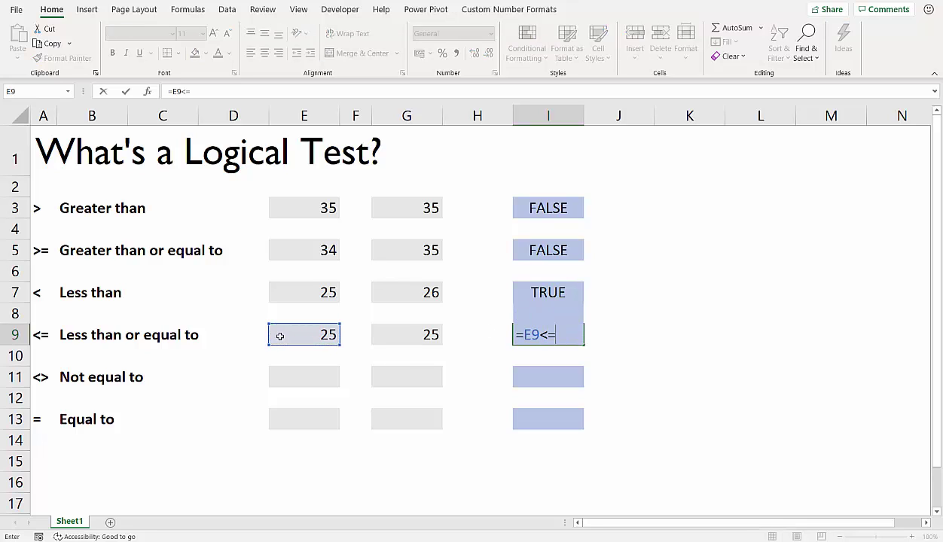
pyautogui.click(407, 329)
pyautogui.press('Return')
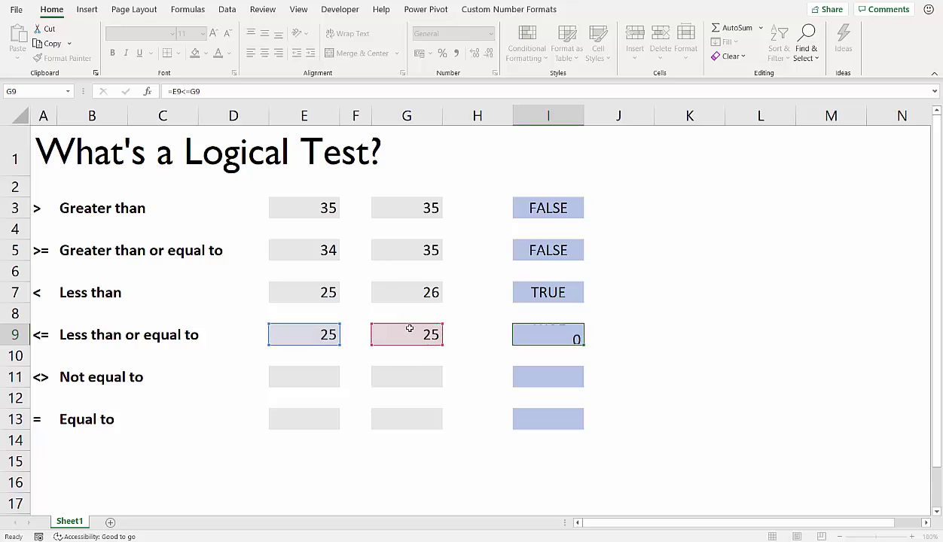
pyautogui.click(314, 375)
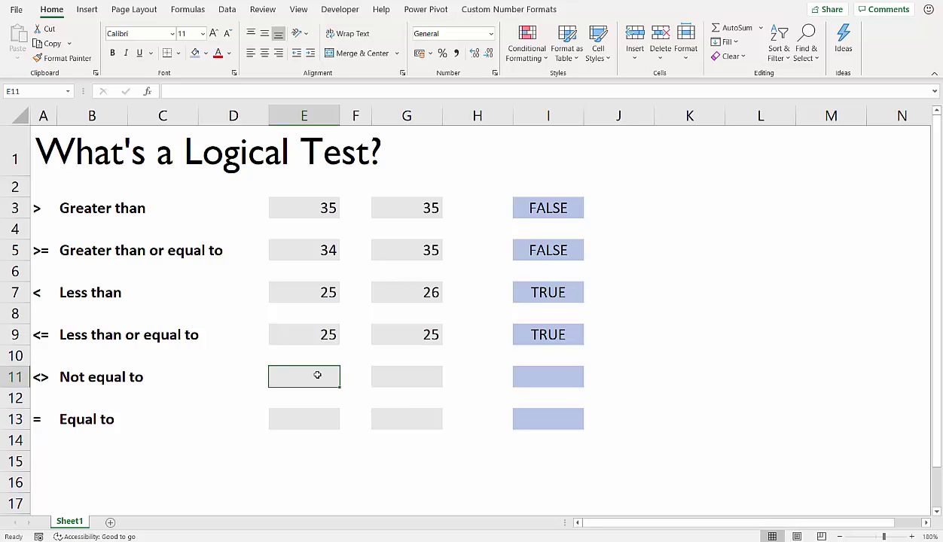
# Step: Enter Part 1 in E11, Part 2 in G11, and the formula =E11<>G11 in I11
pyautogui.write('Part 1')
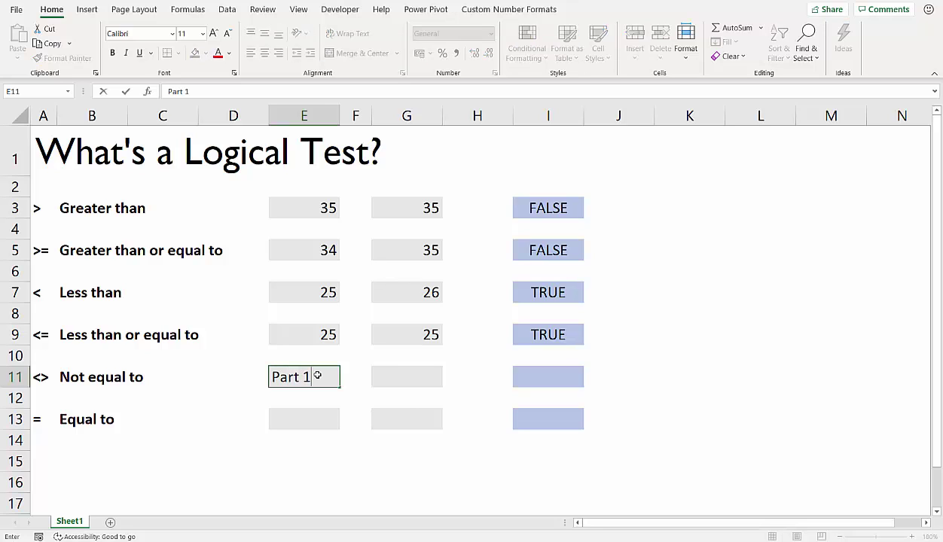
pyautogui.press('Tab')
pyautogui.press('Tab')
pyautogui.write('Part 2')
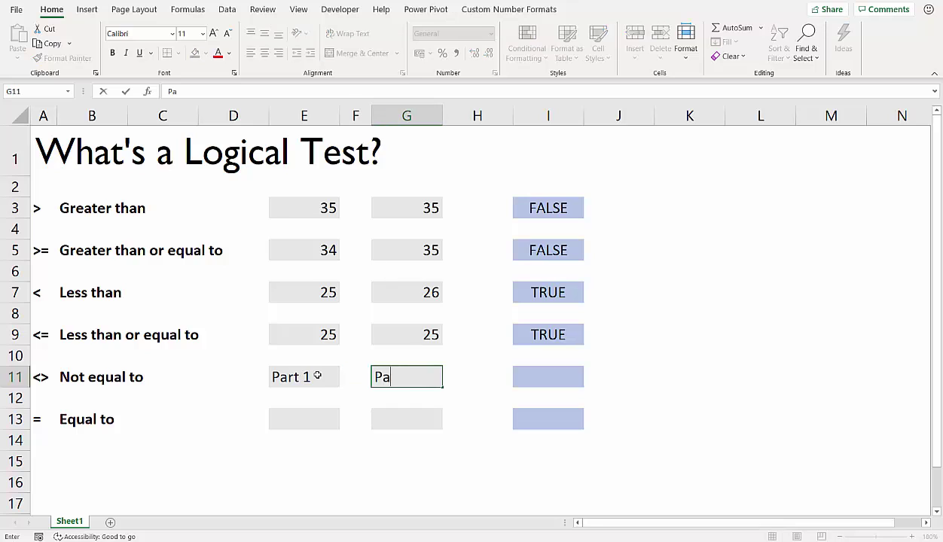
pyautogui.click(580, 370)
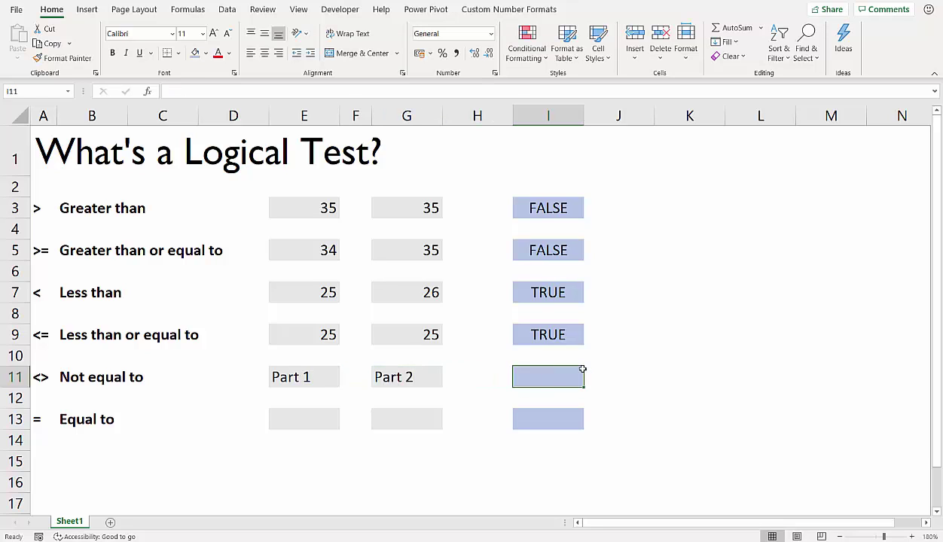
pyautogui.write('=')
pyautogui.click(329, 385)
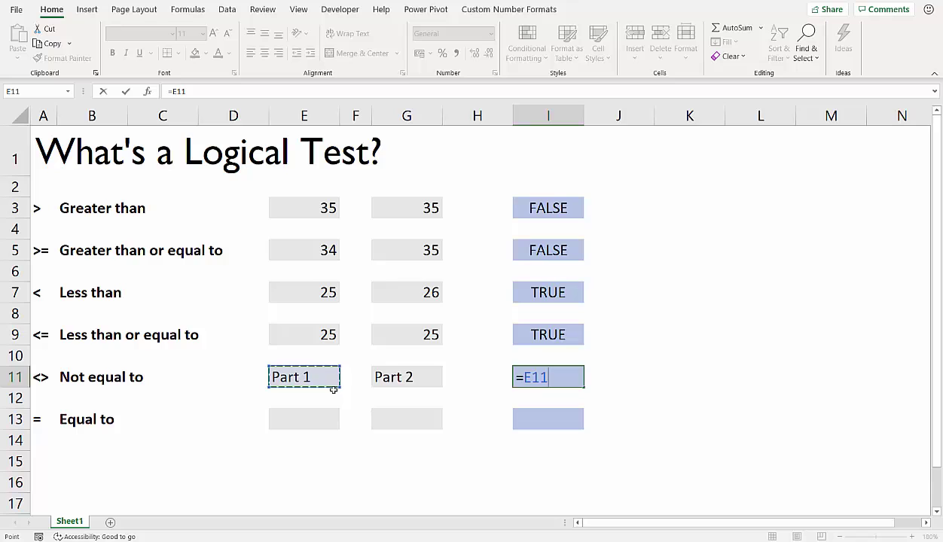
pyautogui.write('<>')
pyautogui.click(388, 370)
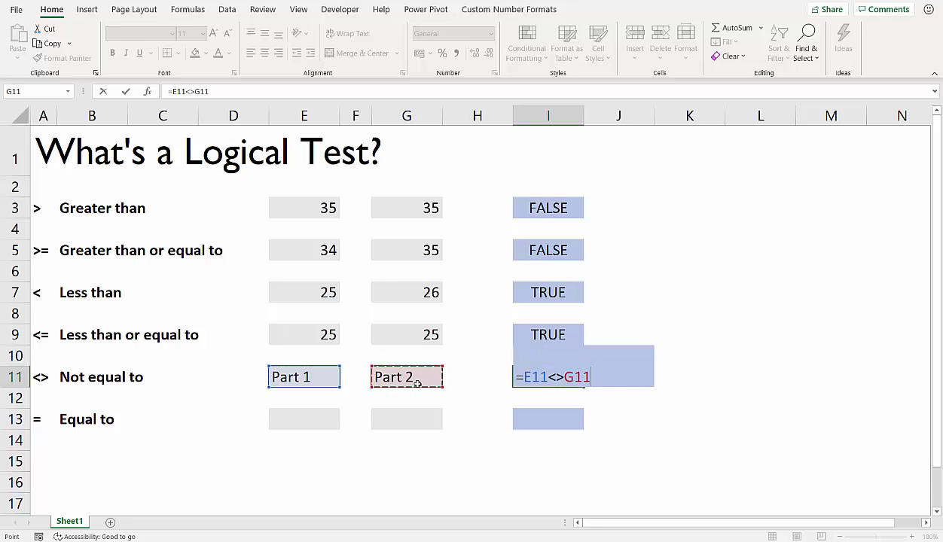
pyautogui.press('Return')
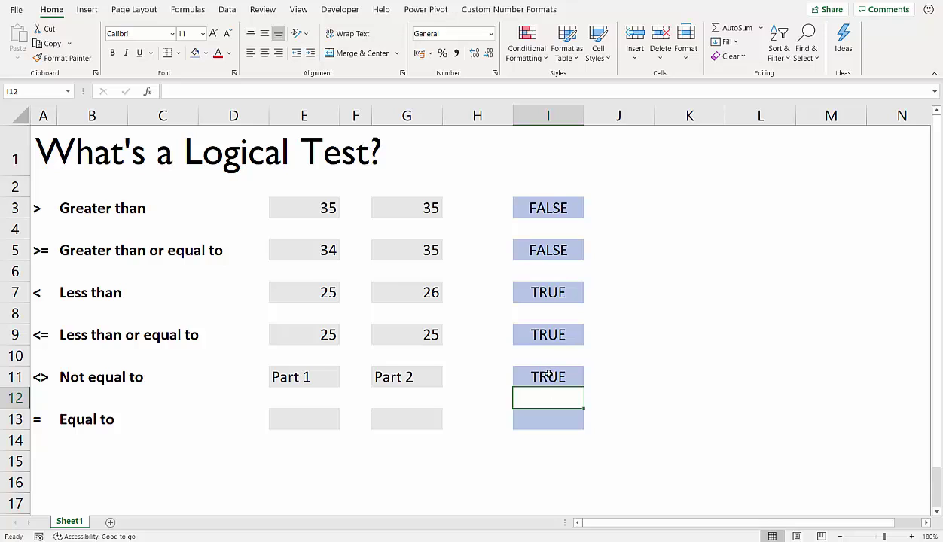
# Step: Change G11 to Part 1 so both text values match
pyautogui.doubleClick(415, 378)
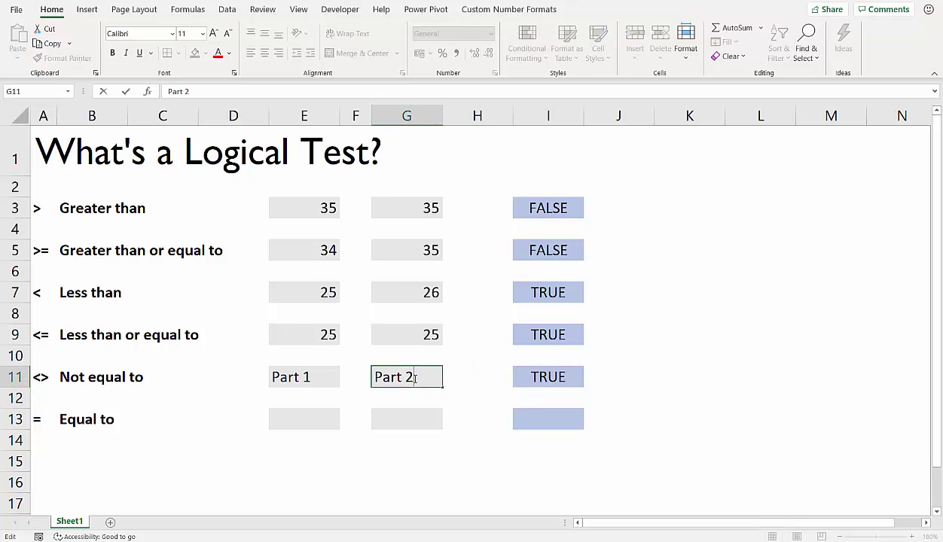
pyautogui.press('BackSpace')
pyautogui.write('1')
pyautogui.press('Return')
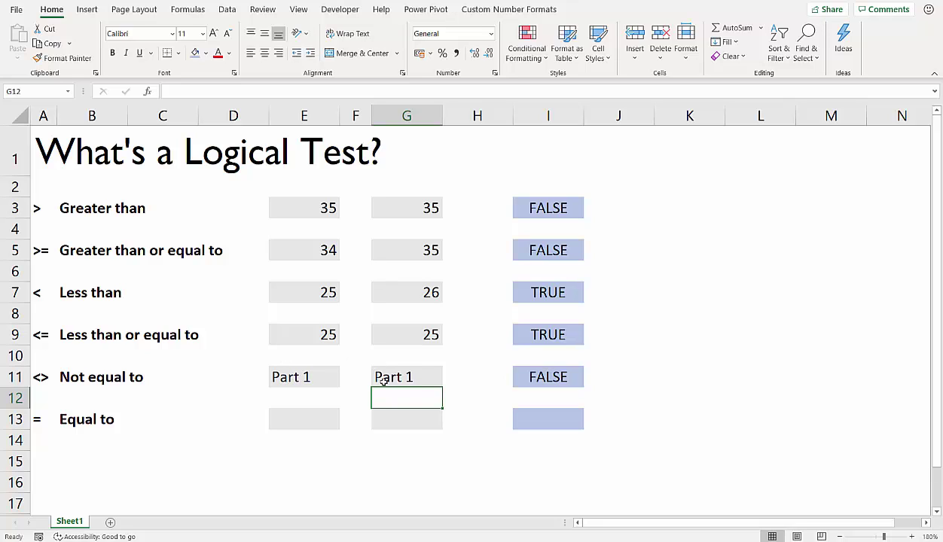
# Step: Replace the values with 25 and 25, then change G11 to 26
pyautogui.click(310, 383)
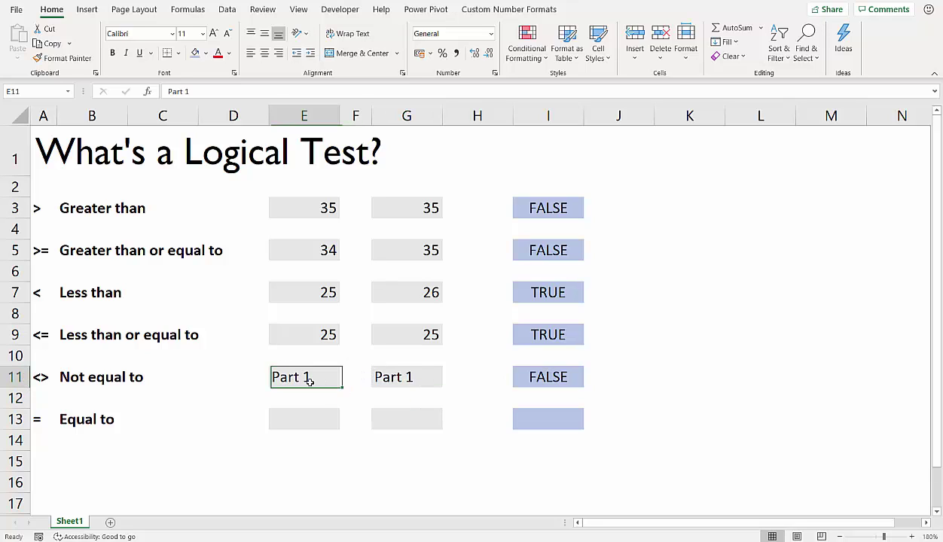
pyautogui.write('25')
pyautogui.click(383, 379)
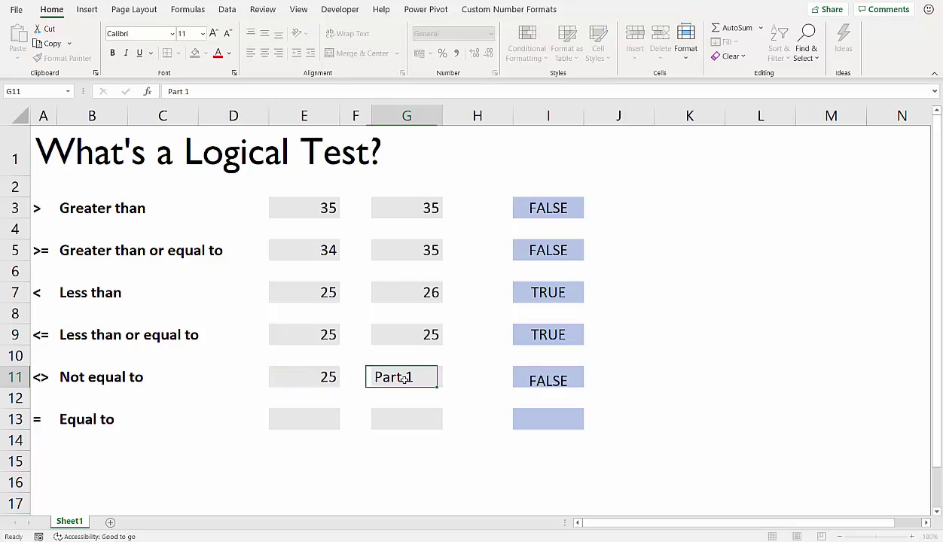
pyautogui.write('25')
pyautogui.press('Return')
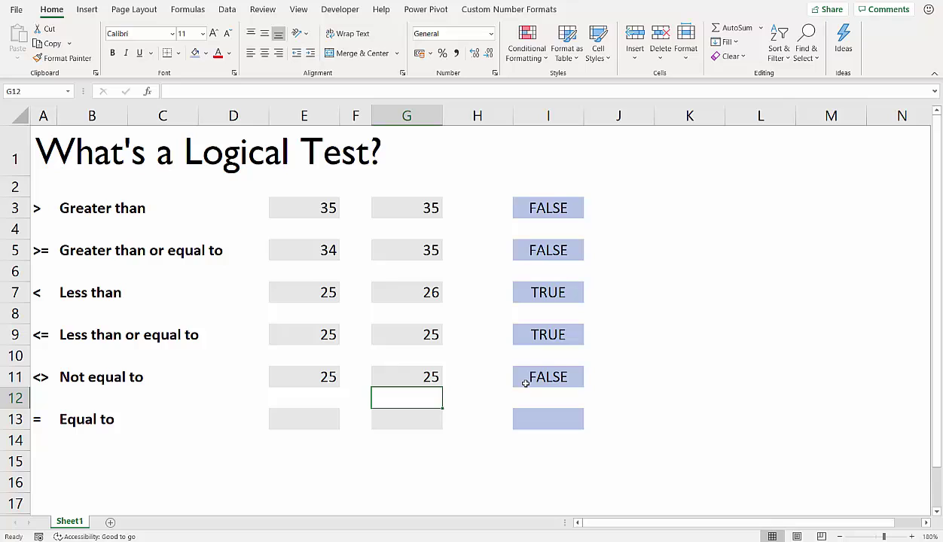
pyautogui.click(410, 379)
pyautogui.write('26')
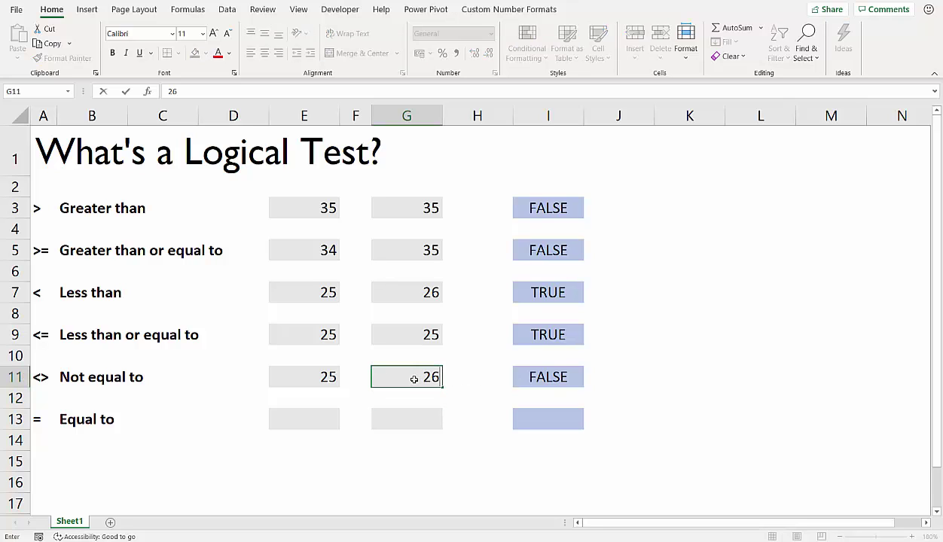
pyautogui.press('Return')
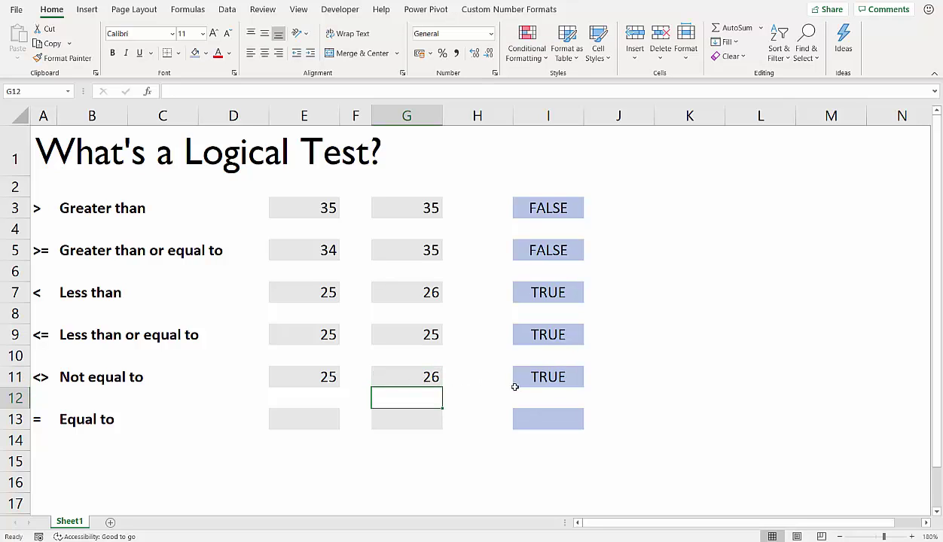
# Step: Enter Part 1 in E13 and G13, and the formula =E13=G13 in I13
pyautogui.click(307, 415)
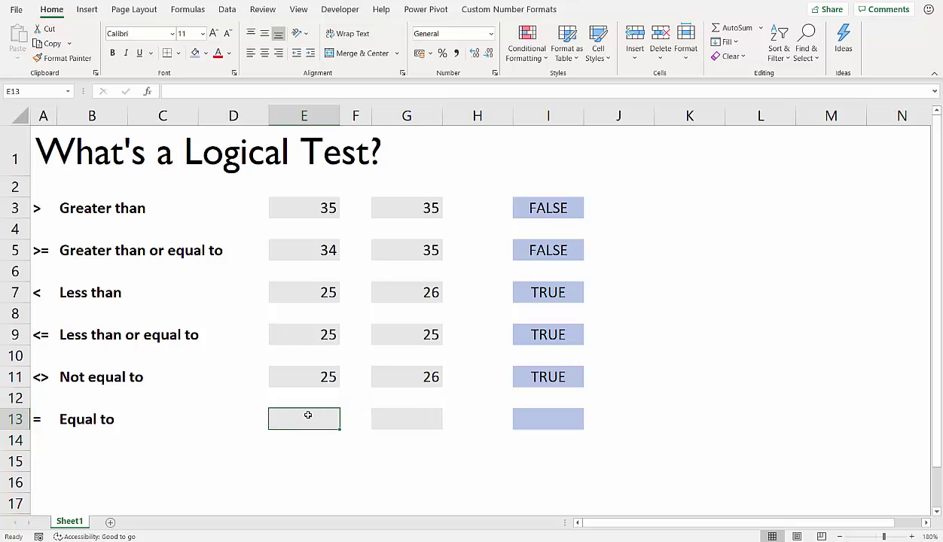
pyautogui.write('Part 1')
pyautogui.press('Tab')
pyautogui.press('Tab')
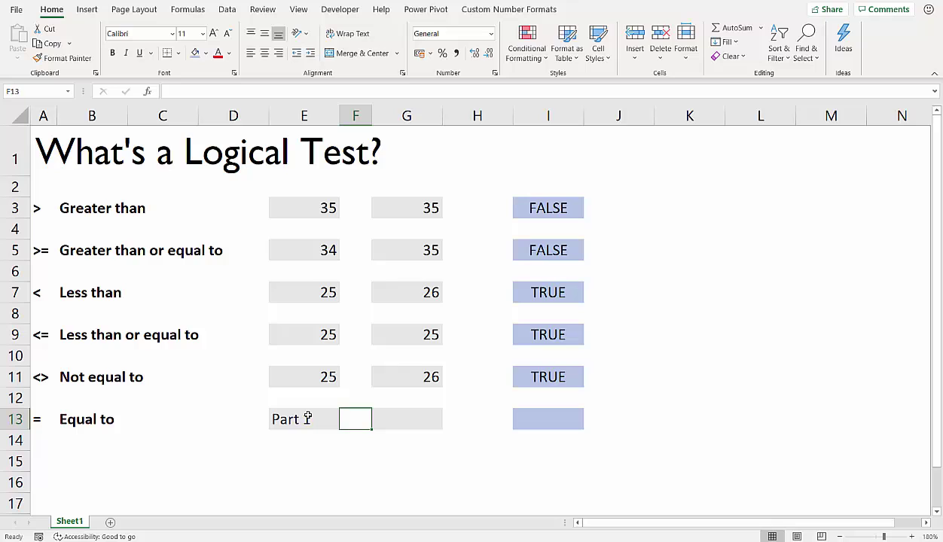
pyautogui.write('Part 1')
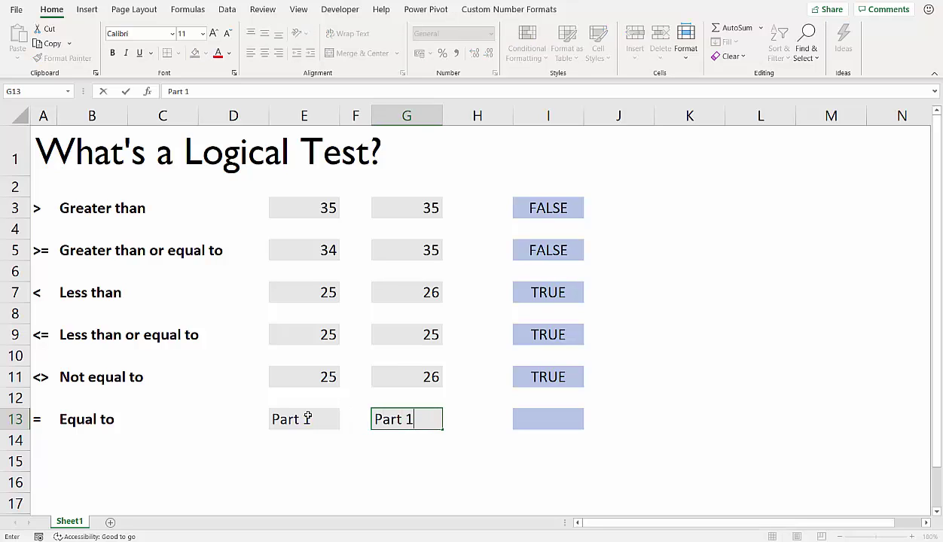
pyautogui.press('Tab')
pyautogui.click(528, 406)
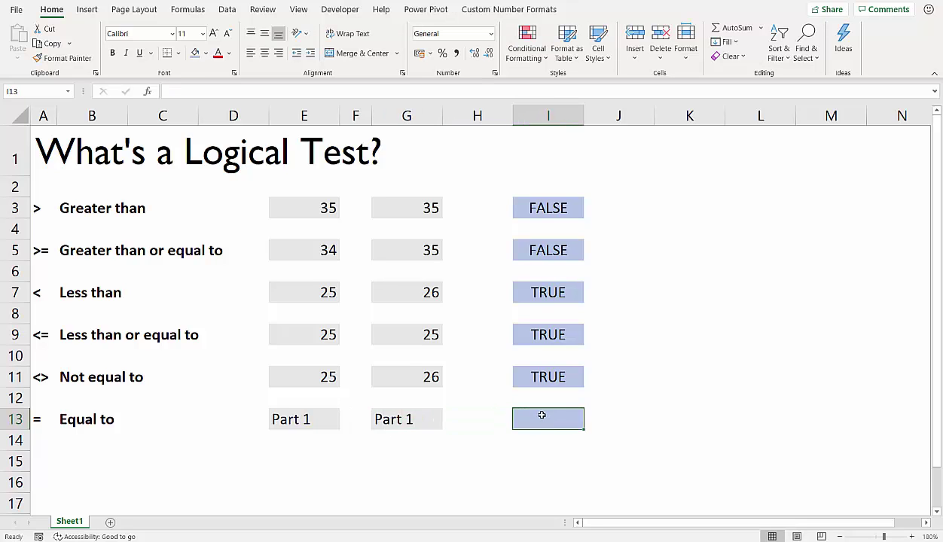
pyautogui.write('=')
pyautogui.click(316, 411)
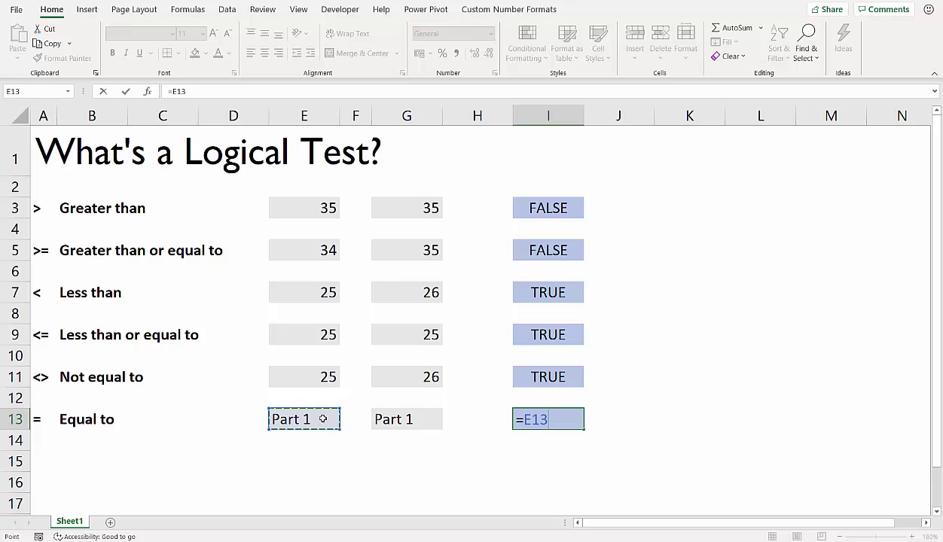
pyautogui.write('=')
pyautogui.click(386, 416)
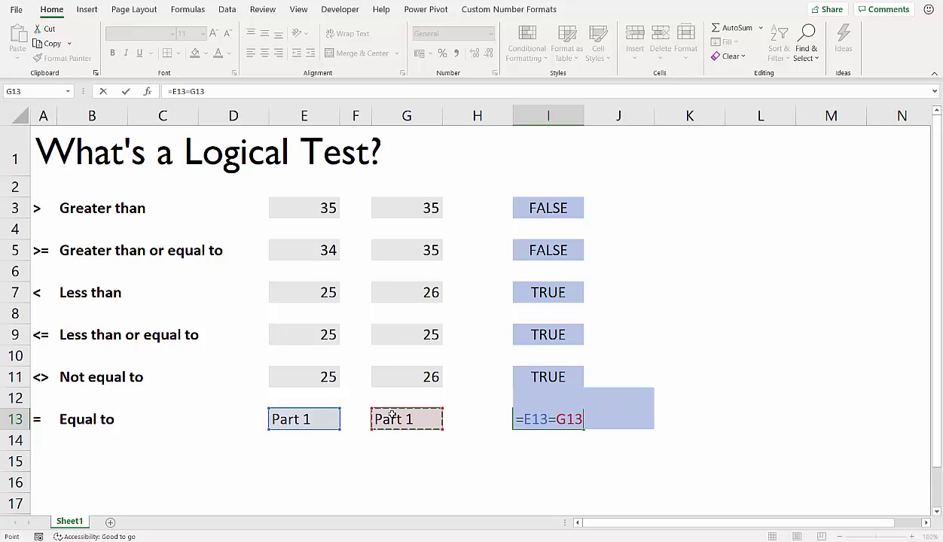
pyautogui.press('Return')
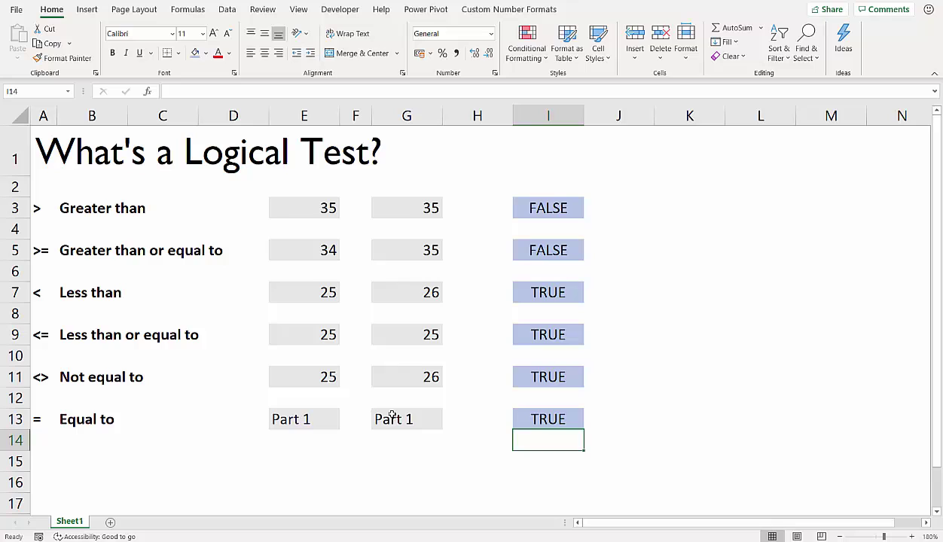
# Step: Edit G13 to read Part 2 so the two values differ
pyautogui.doubleClick(437, 419)
pyautogui.press('BackSpace')
pyautogui.write('2')
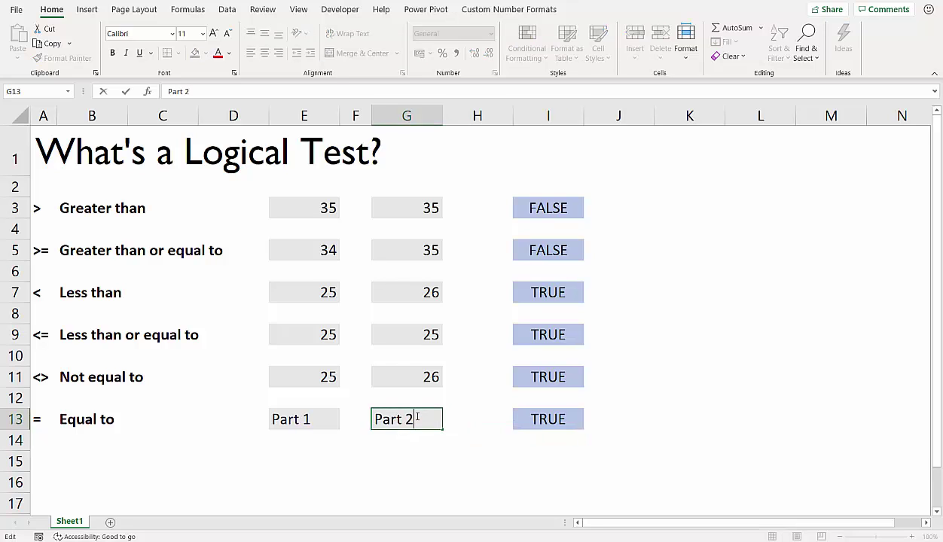
pyautogui.press('Return')
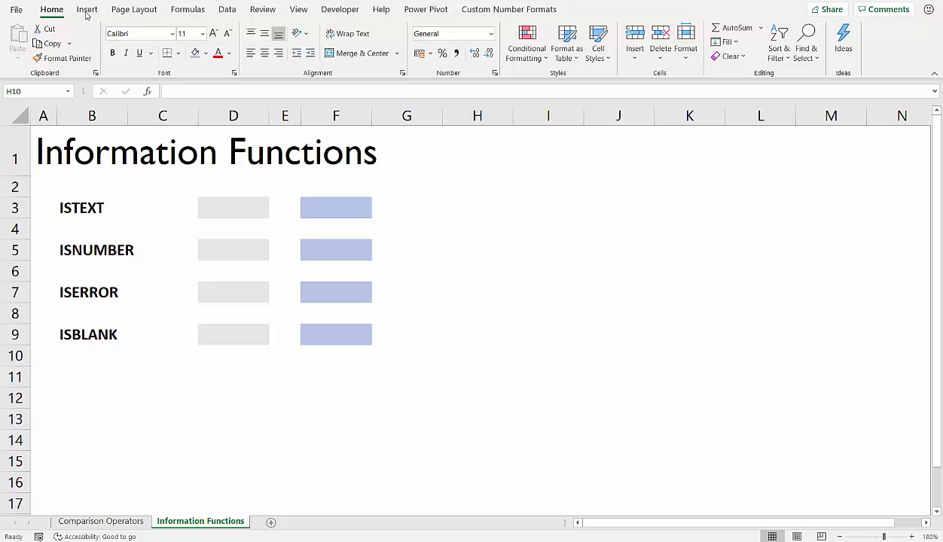
pyautogui.click(186, 9)
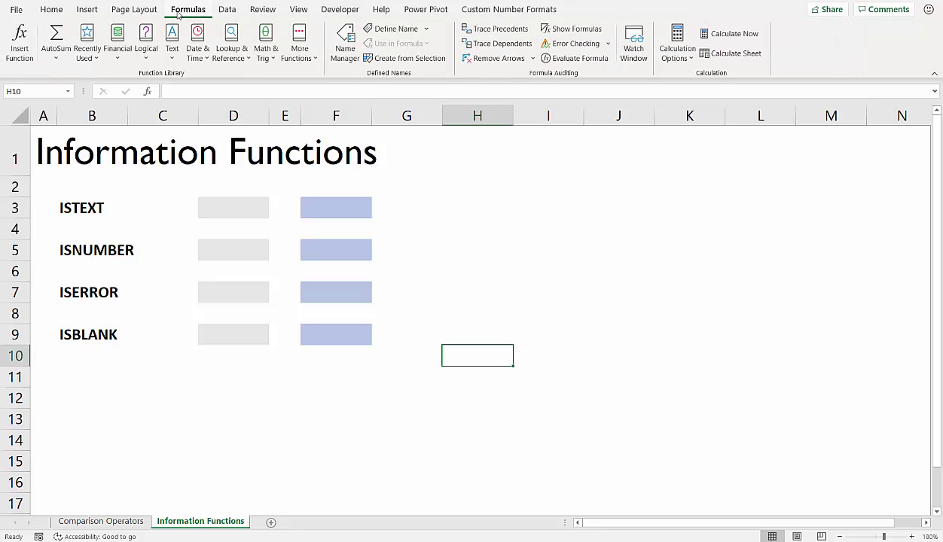
pyautogui.click(295, 52)
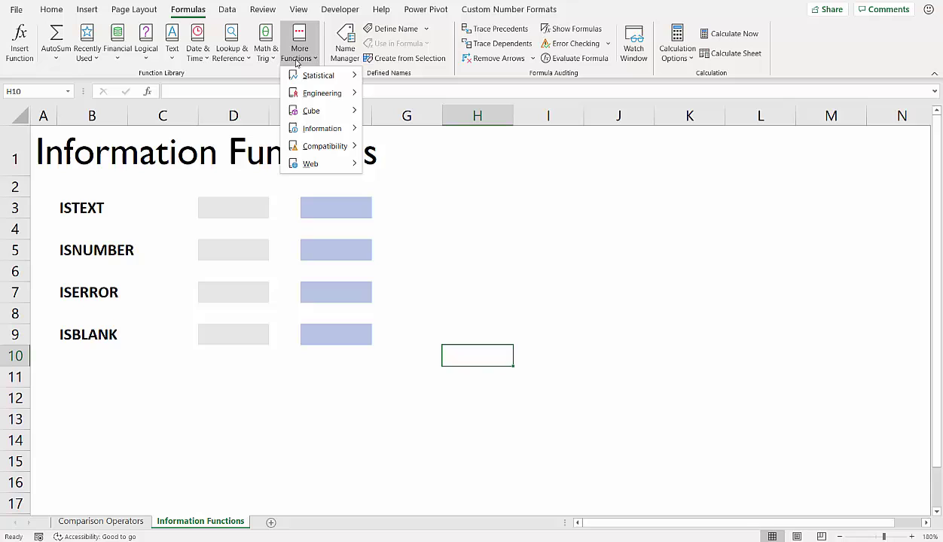
pyautogui.moveTo(320, 130)
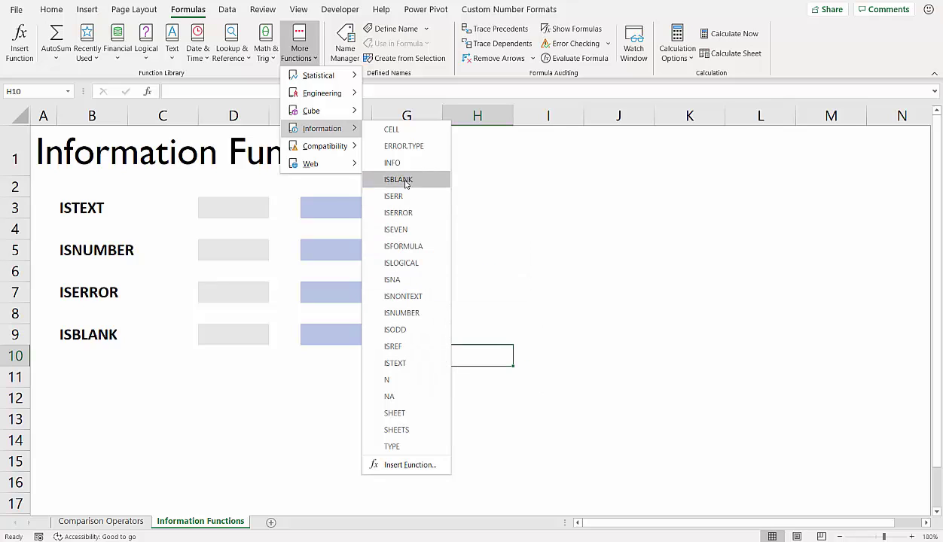
pyautogui.click(228, 382)
# Step: Type Goat in D3 and enter =ISTEXT(D3) in F3
pyautogui.click(234, 212)
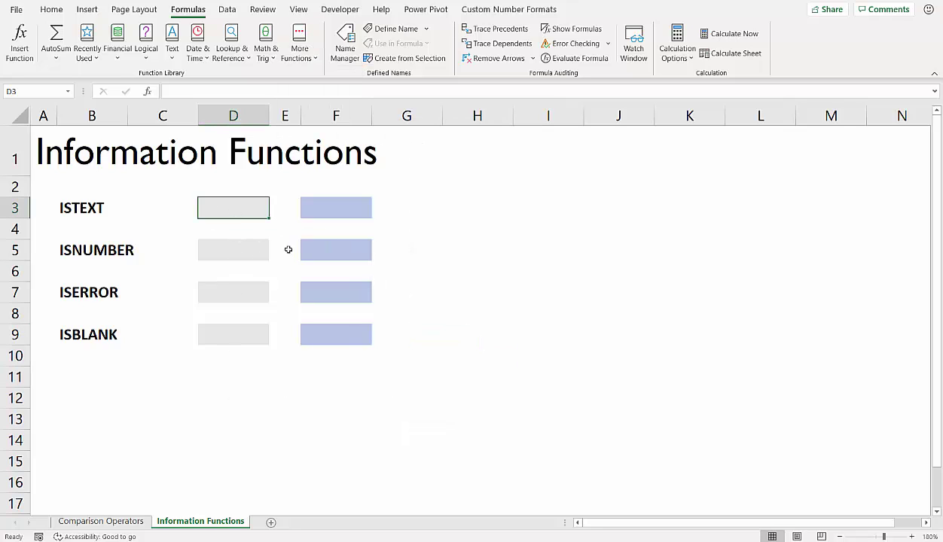
pyautogui.write('Goat')
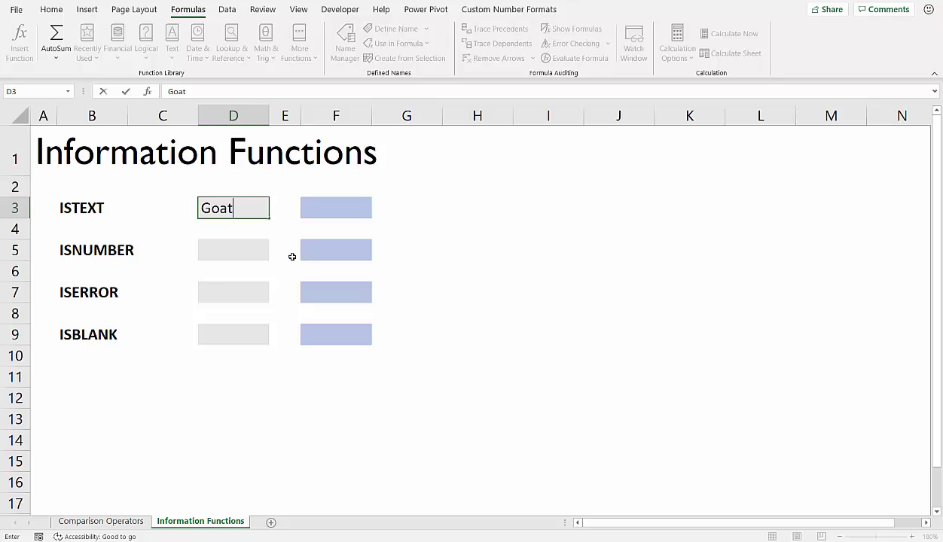
pyautogui.press('Tab')
pyautogui.click(329, 198)
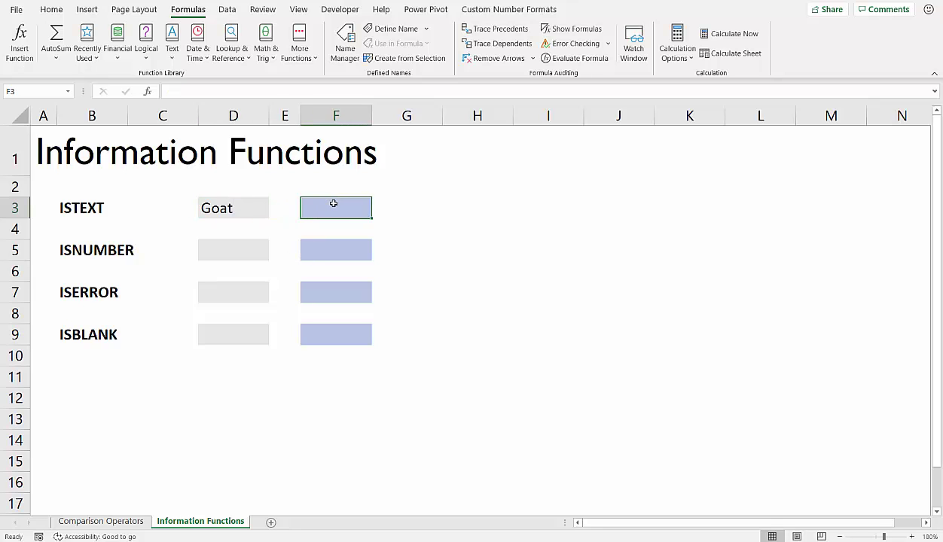
pyautogui.write('=is')
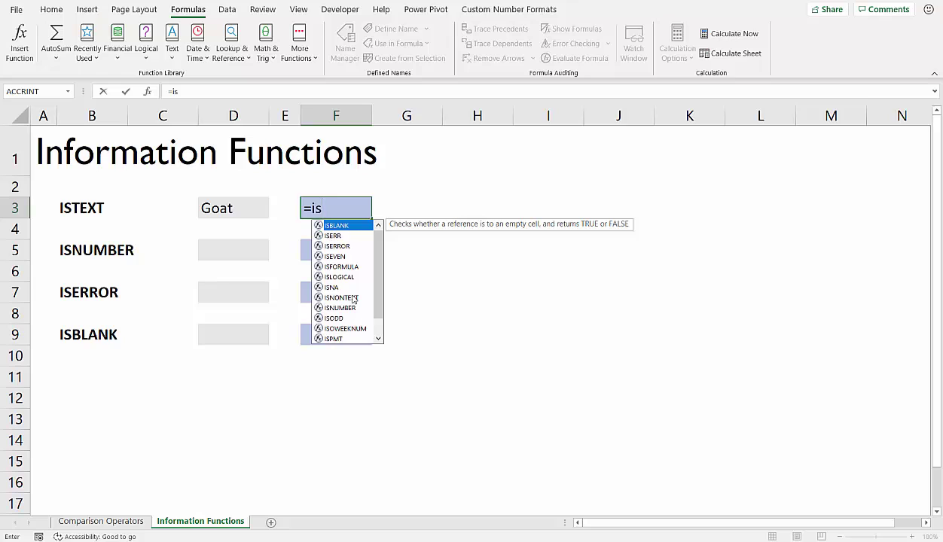
pyautogui.scroll(-1, 375, 294)
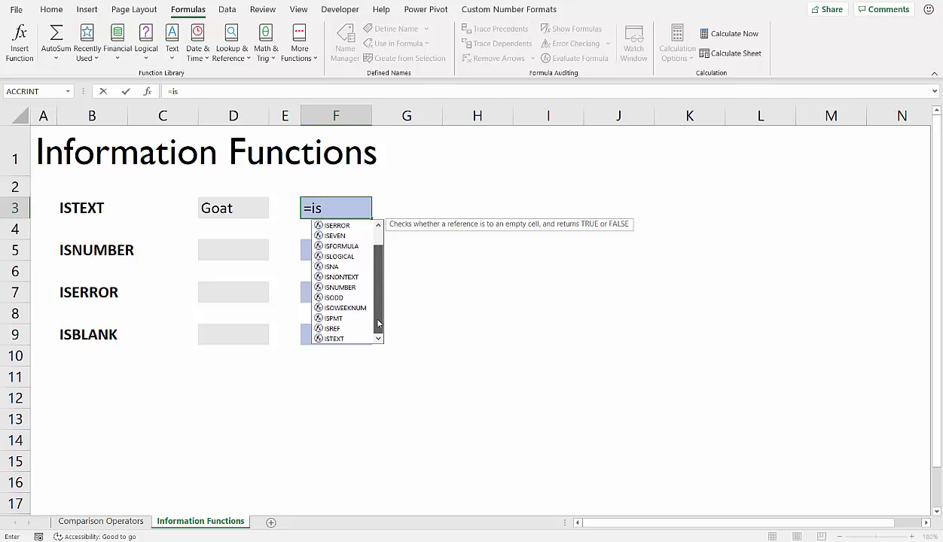
pyautogui.doubleClick(334, 339)
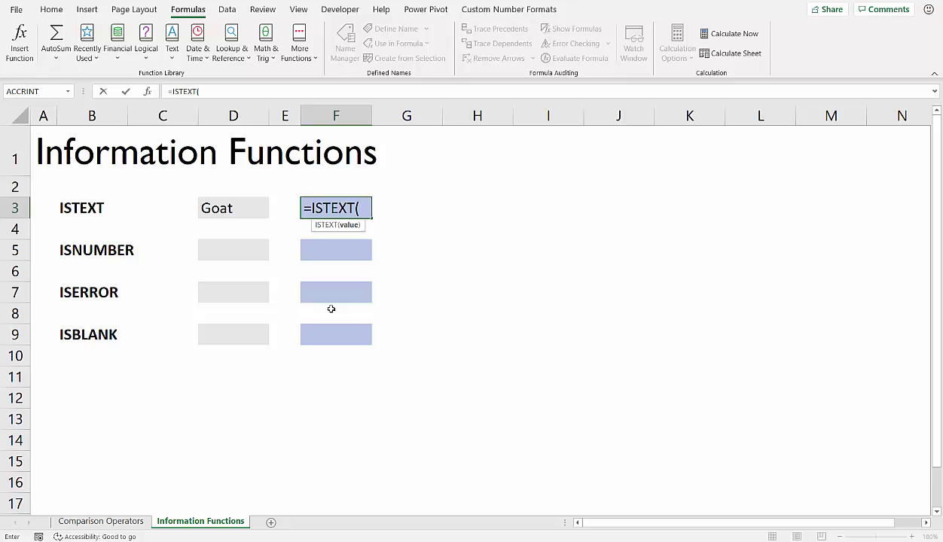
pyautogui.click(229, 211)
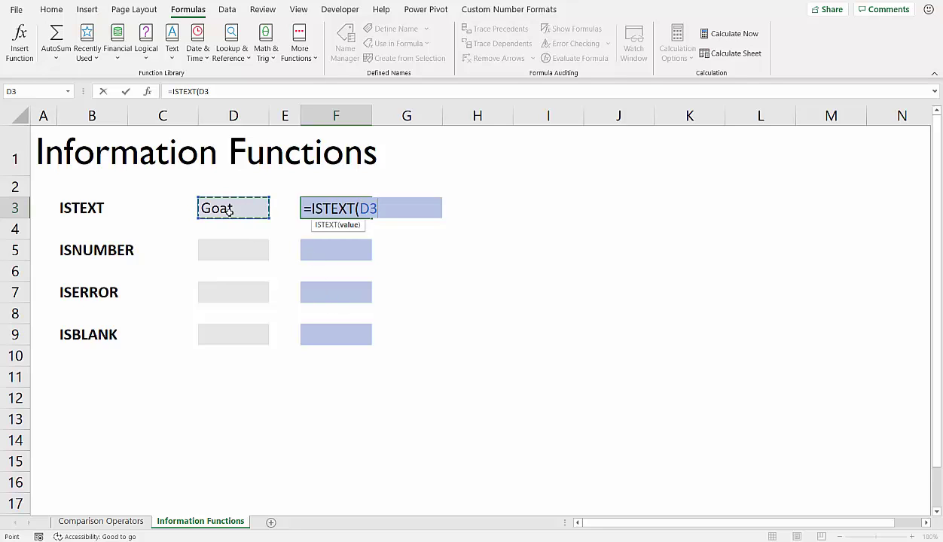
pyautogui.write(')')
pyautogui.press('Return')
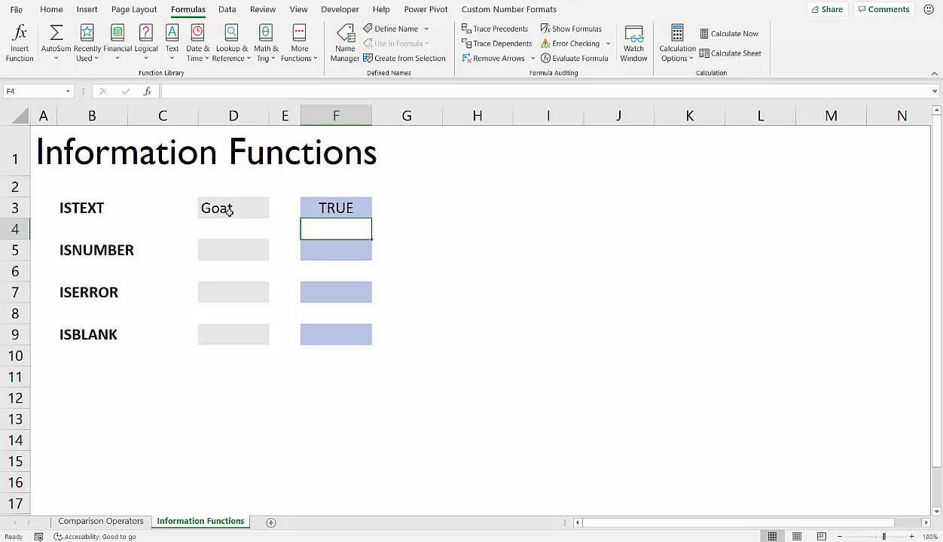
# Step: Replace D3 with the number 1 so ISTEXT returns FALSE
pyautogui.click(229, 211)
pyautogui.write('1')
pyautogui.press('Return')
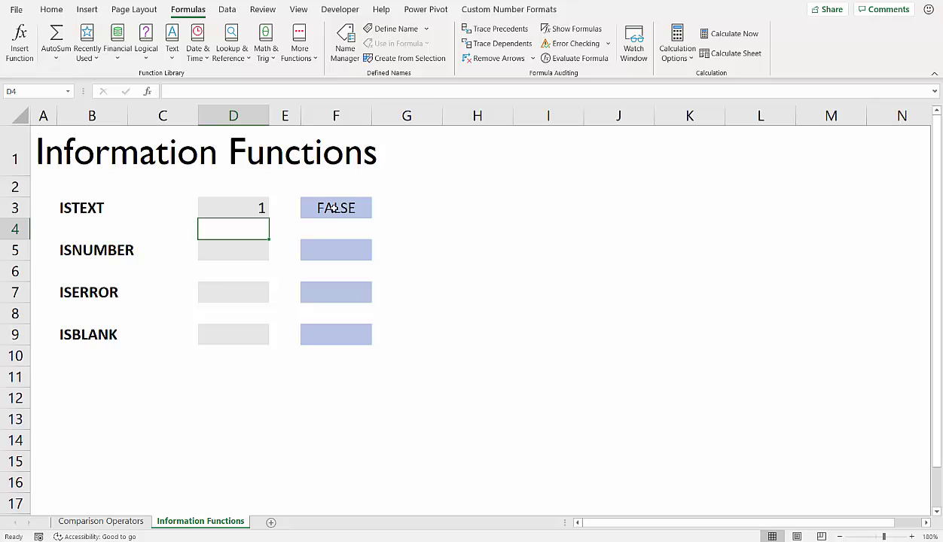
# Step: Enter 2 in D5 and the formula =ISNUMBER(D5) in F5
pyautogui.click(238, 249)
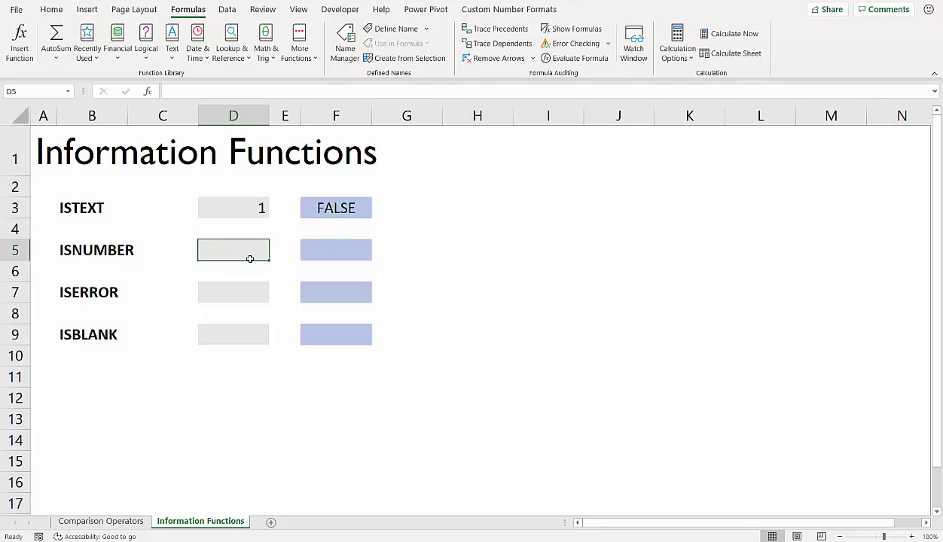
pyautogui.write('2')
pyautogui.click(335, 262)
pyautogui.doubleClick(334, 261)
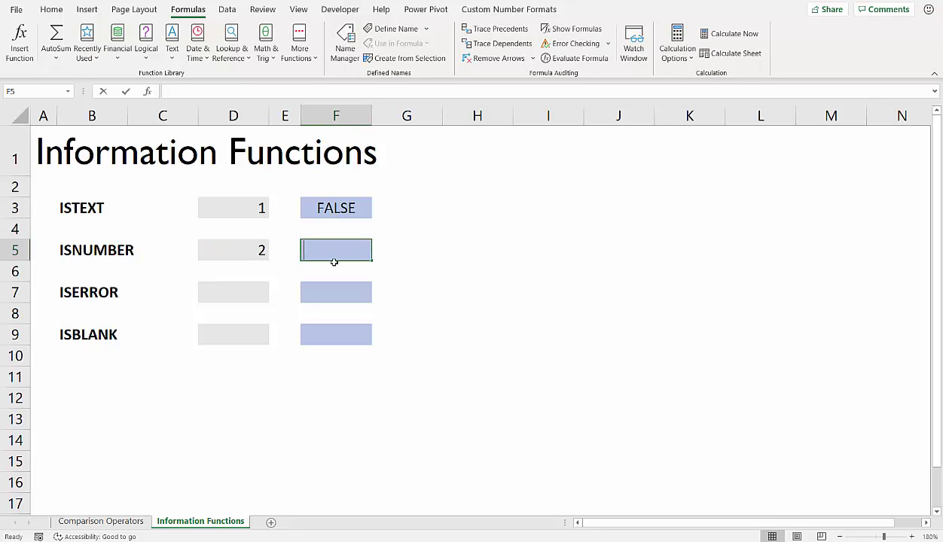
pyautogui.write('=is')
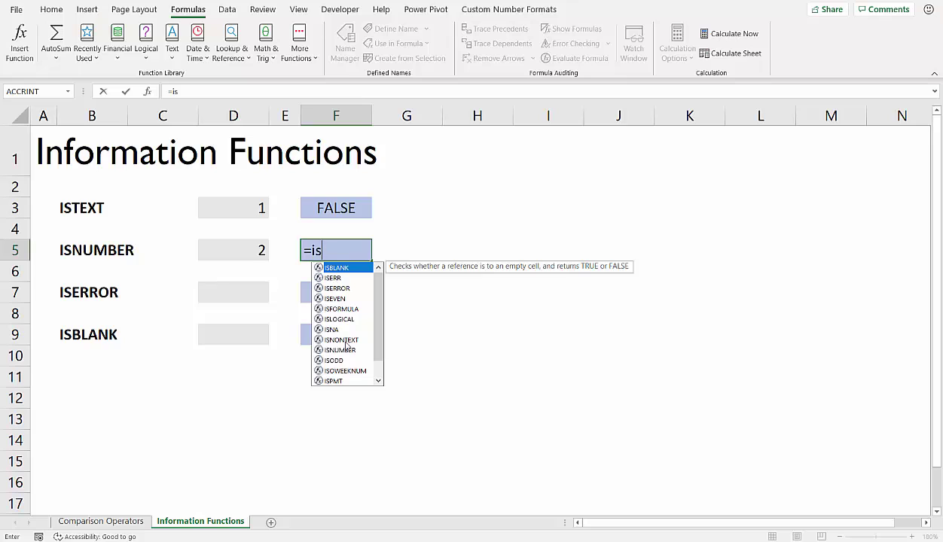
pyautogui.doubleClick(340, 351)
pyautogui.click(260, 251)
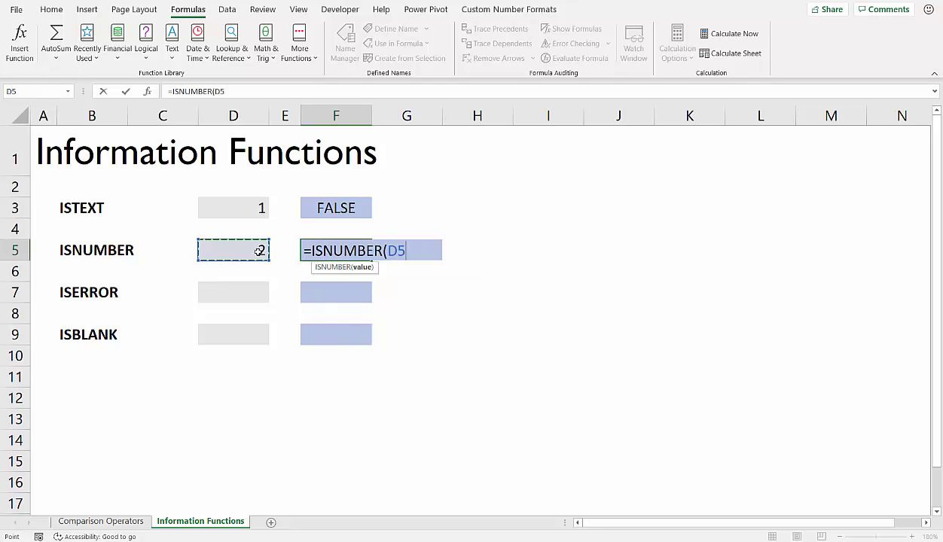
pyautogui.write(')')
pyautogui.press('Return')
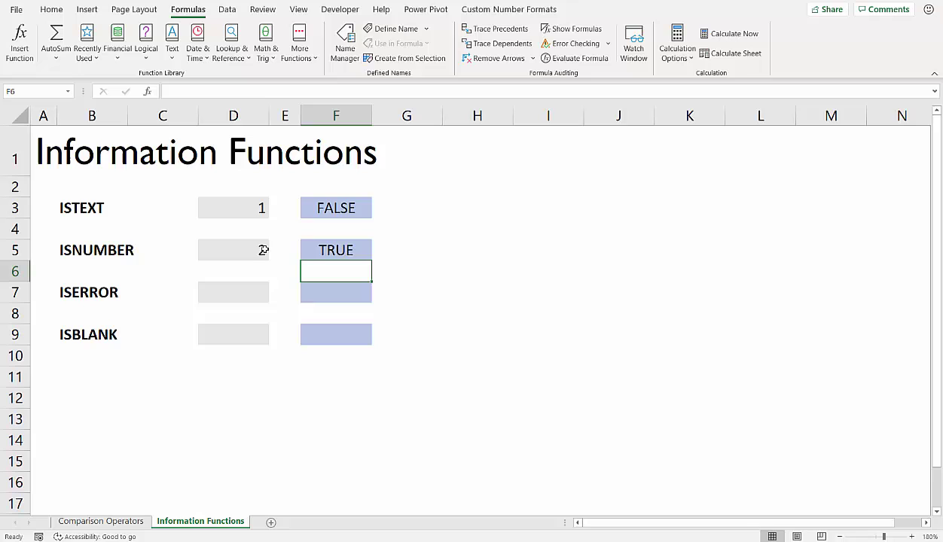
# Step: Test Goat in D5, then set D3 to Goat and D5 to 1
pyautogui.click(242, 249)
pyautogui.write('Goat')
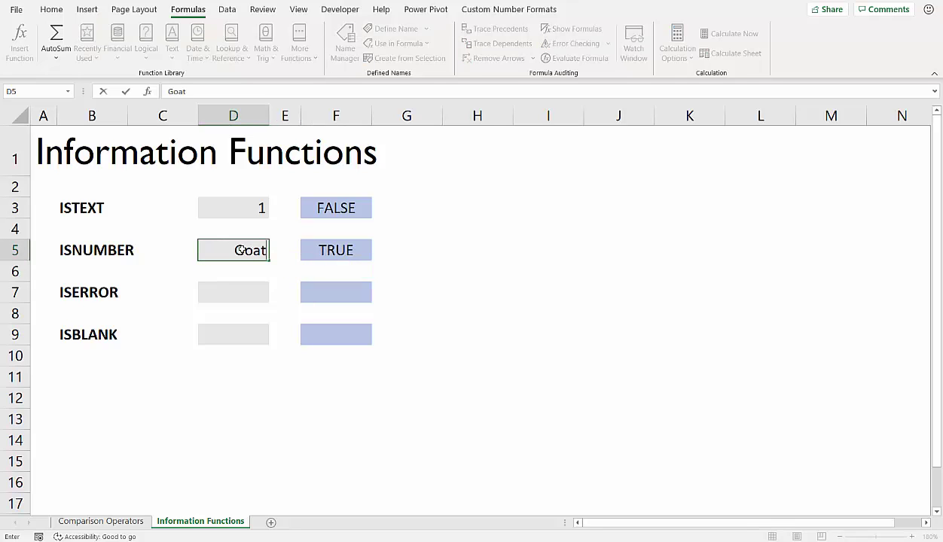
pyautogui.press('Return')
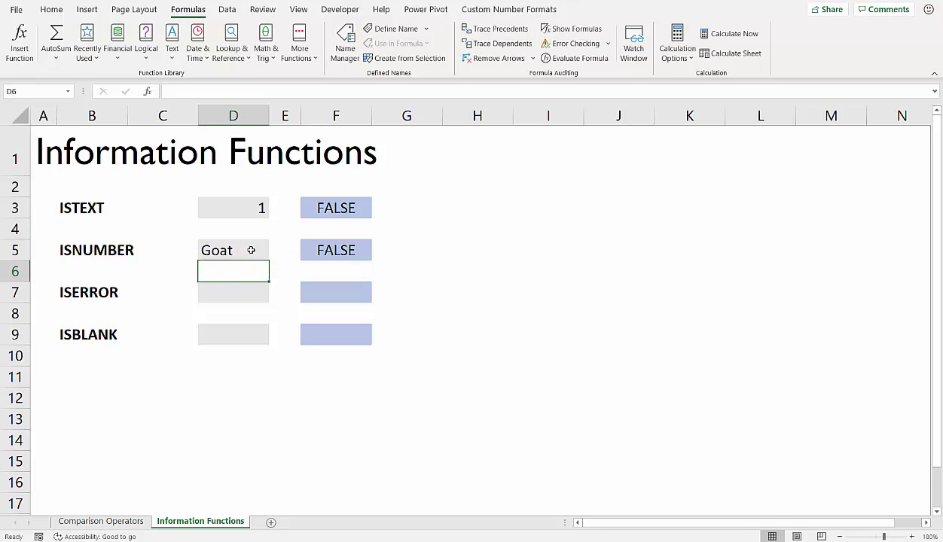
pyautogui.click(253, 207)
pyautogui.write('Goat')
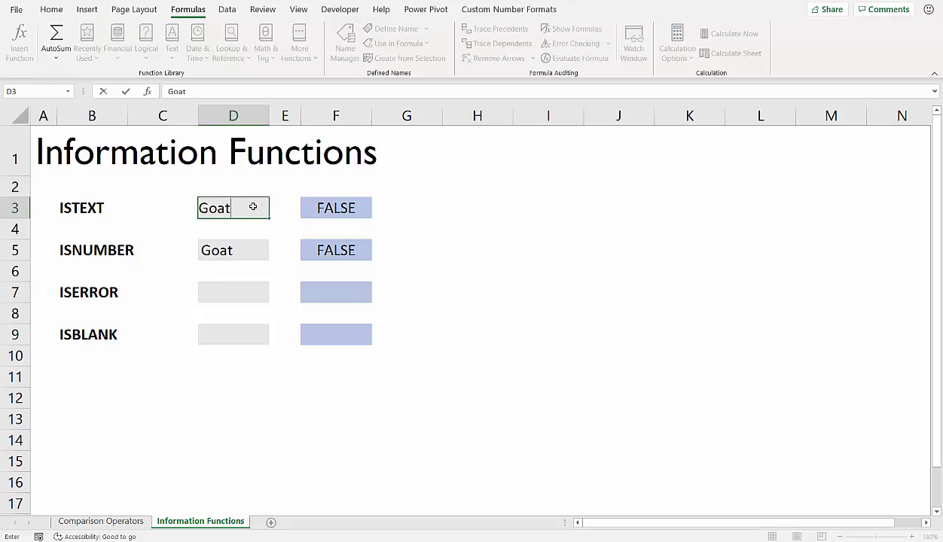
pyautogui.press('Return')
pyautogui.press('Down')
pyautogui.write('1')
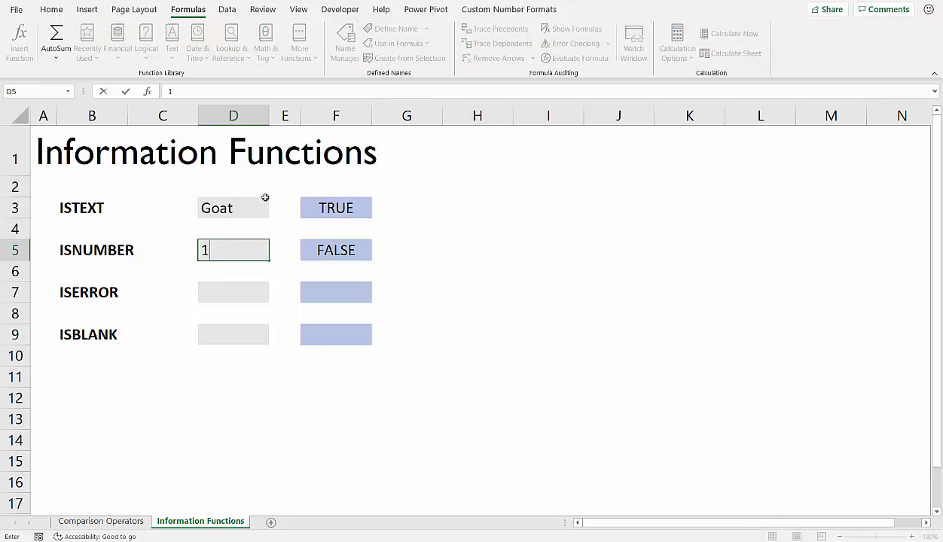
pyautogui.click(339, 297)
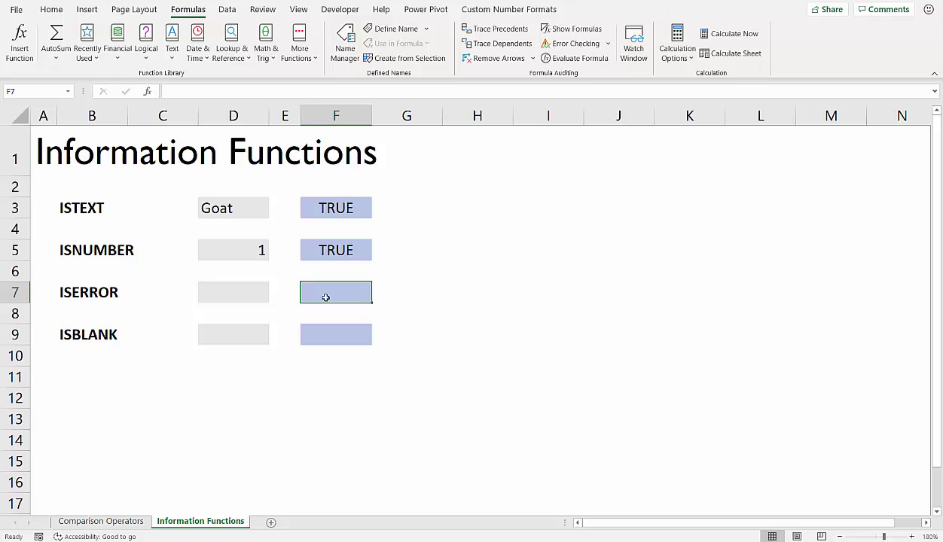
pyautogui.click(246, 295)
# Step: Enter =1/0 in D7 and =ISERROR(D7) in F7, which returns TRUE
pyautogui.write('=')
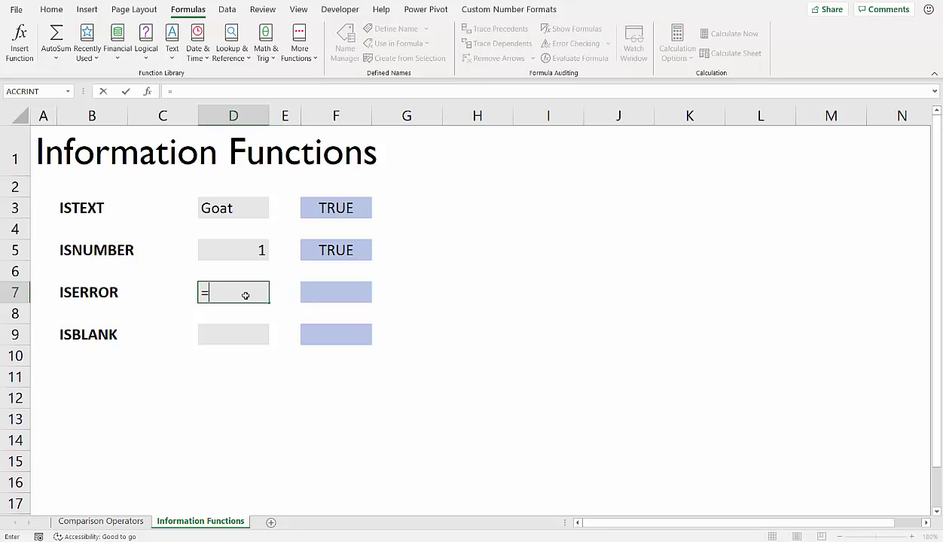
pyautogui.write('1/')
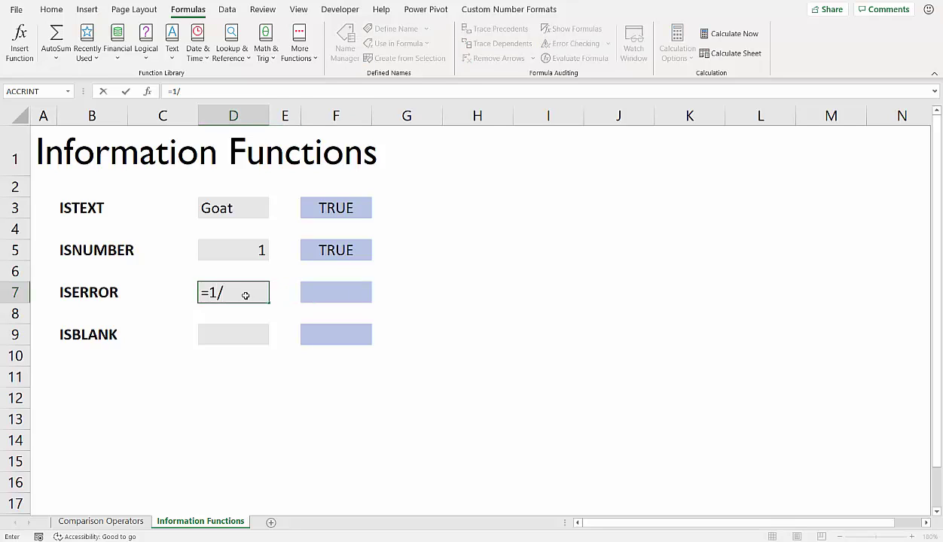
pyautogui.write('0')
pyautogui.press('Return')
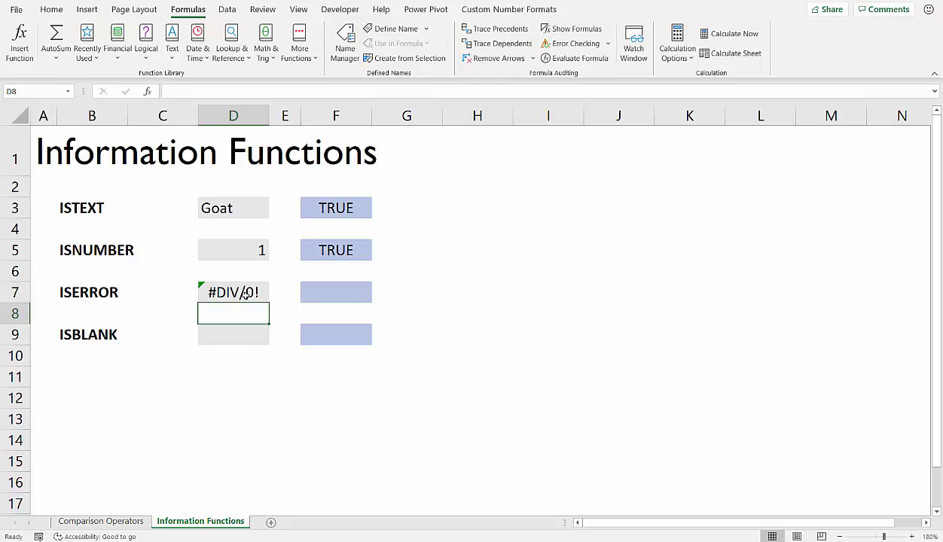
pyautogui.click(236, 300)
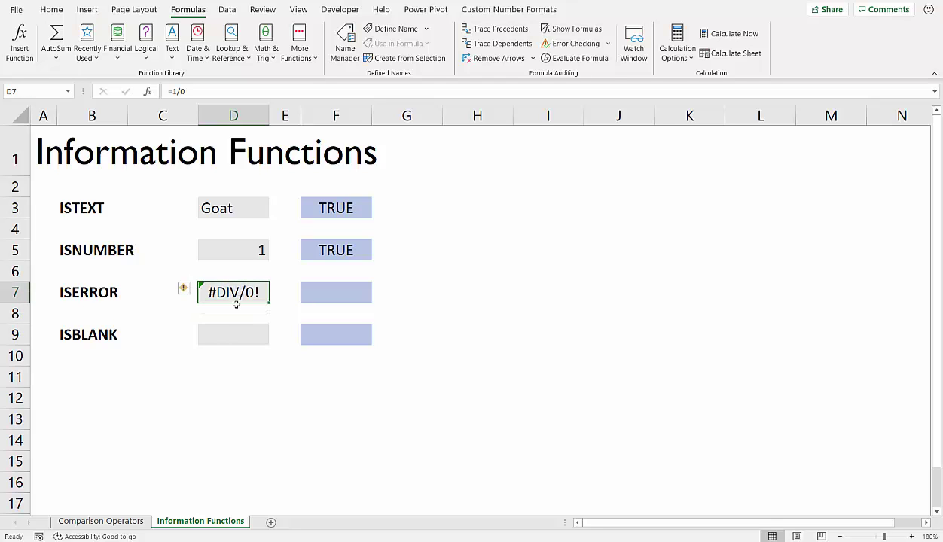
pyautogui.click(305, 289)
pyautogui.write('=is')
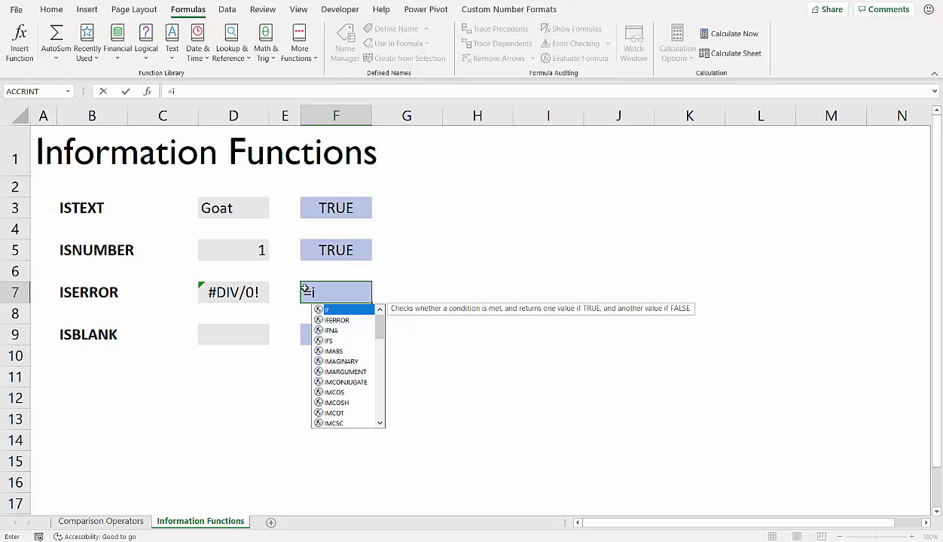
pyautogui.doubleClick(341, 330)
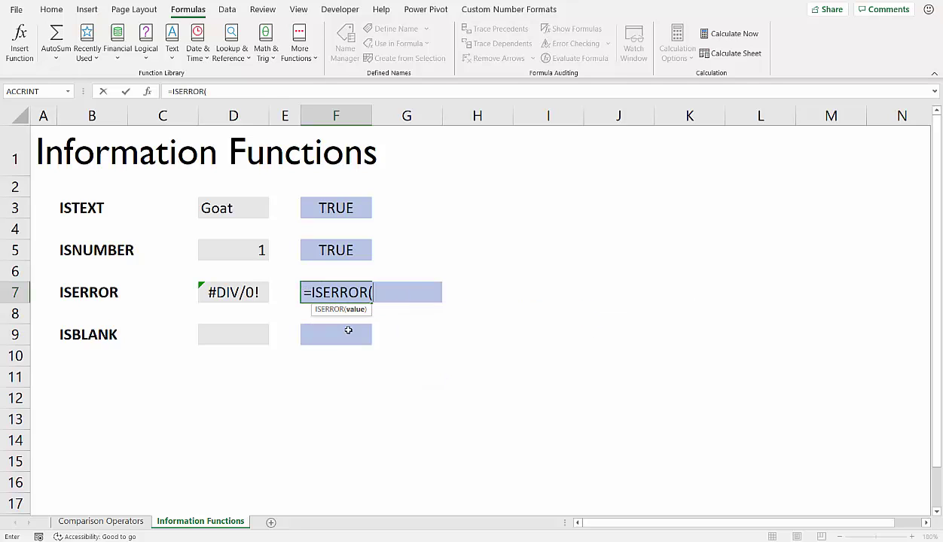
pyautogui.click(250, 296)
pyautogui.write(')')
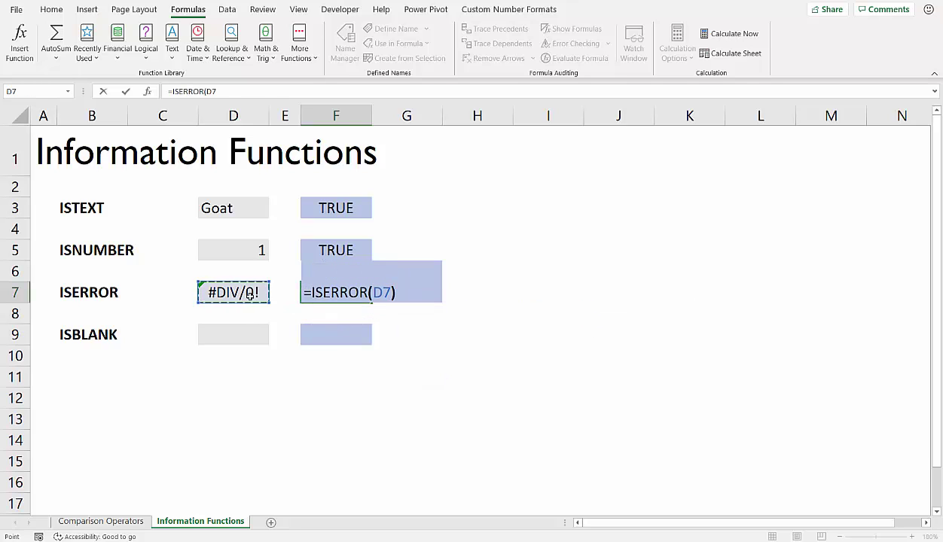
pyautogui.press('Return')
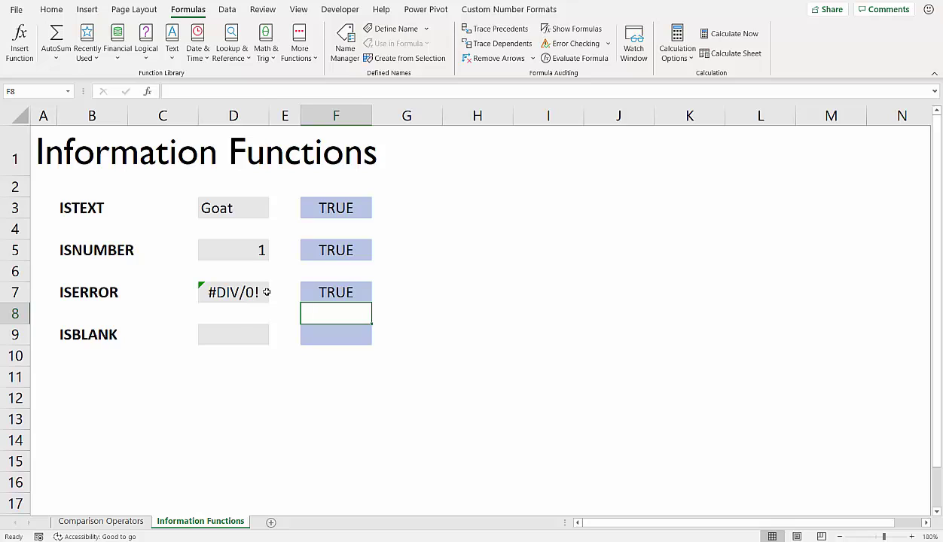
# Step: Enter =ISBLANK(D9) in F9 to check whether D9 is empty
pyautogui.click(238, 335)
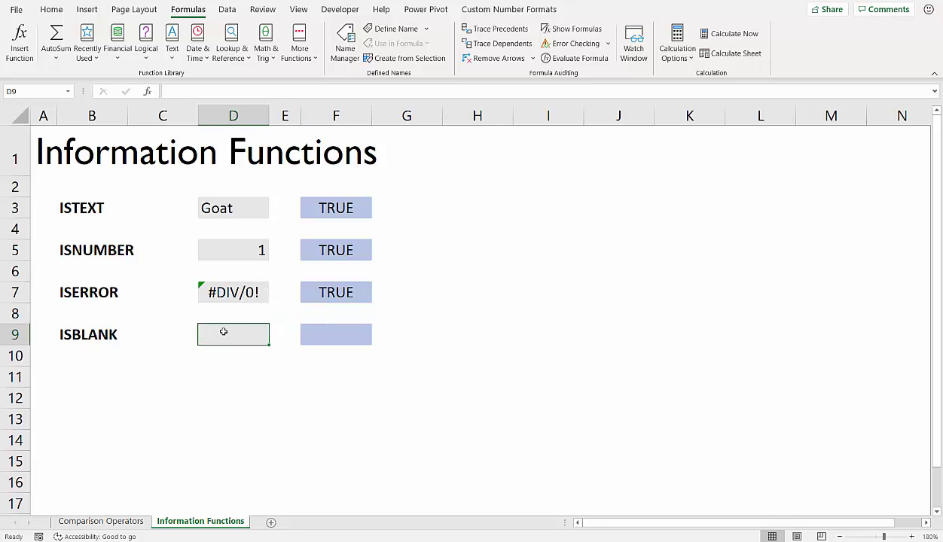
pyautogui.click(312, 332)
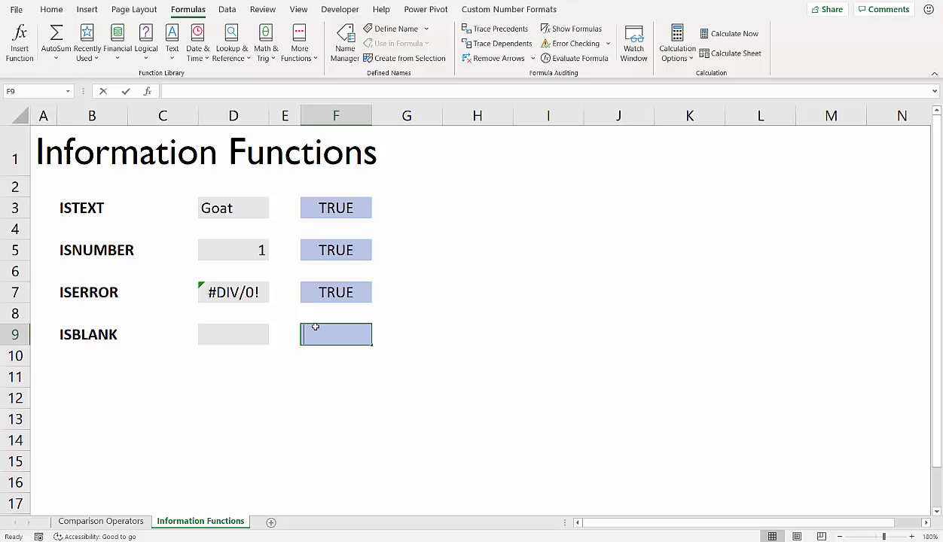
pyautogui.write('=is')
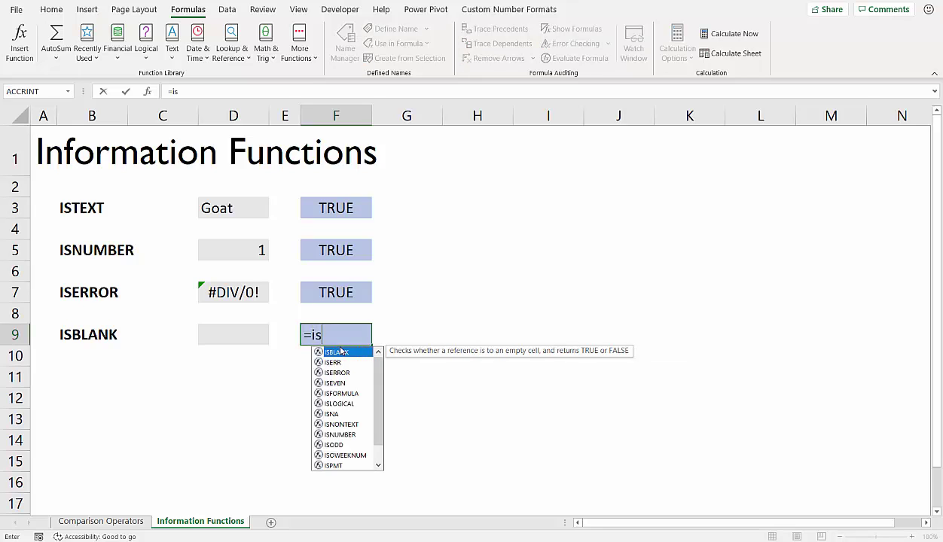
pyautogui.doubleClick(340, 351)
pyautogui.click(262, 339)
pyautogui.write(')')
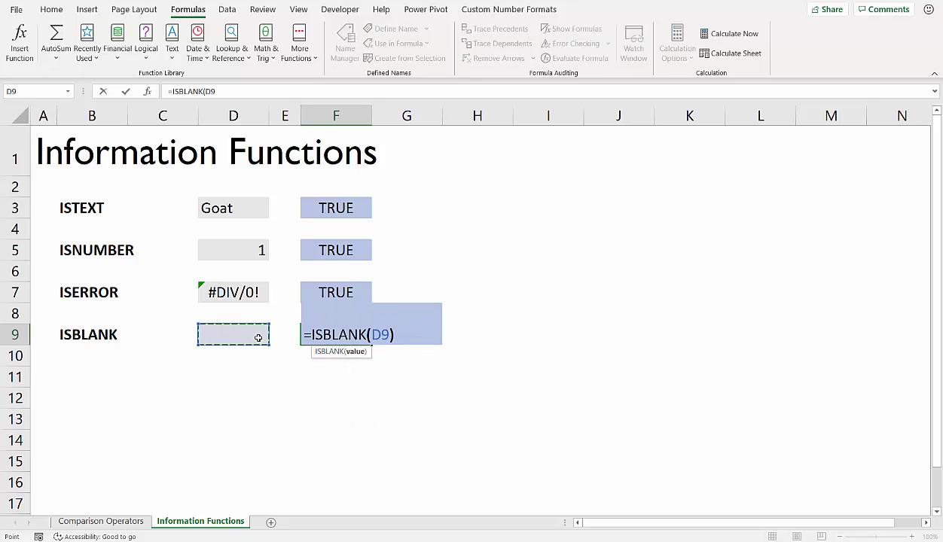
pyautogui.press('Return')
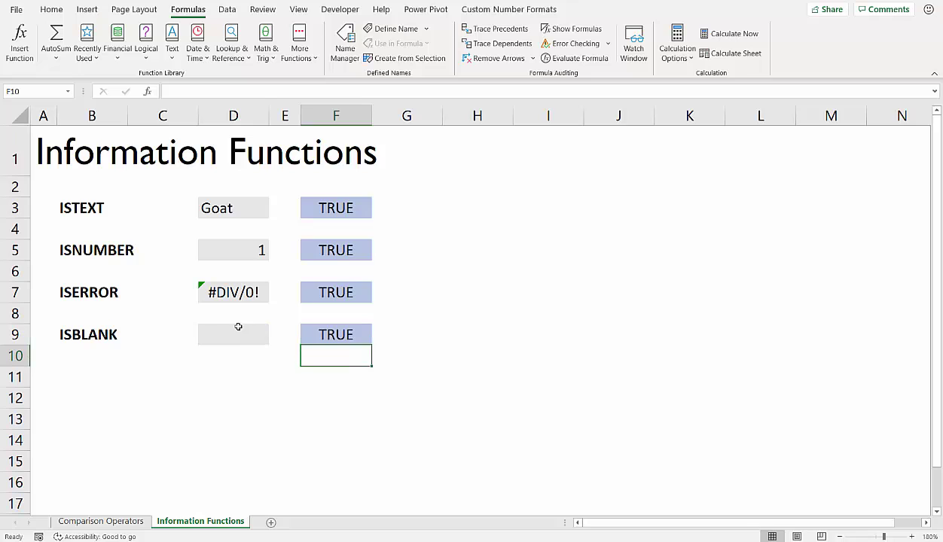
# Step: Test the ISBLANK result by typing in D9, then clear D9 so it stays empty
pyautogui.click(238, 327)
pyautogui.write('c')
pyautogui.press('BackSpace')
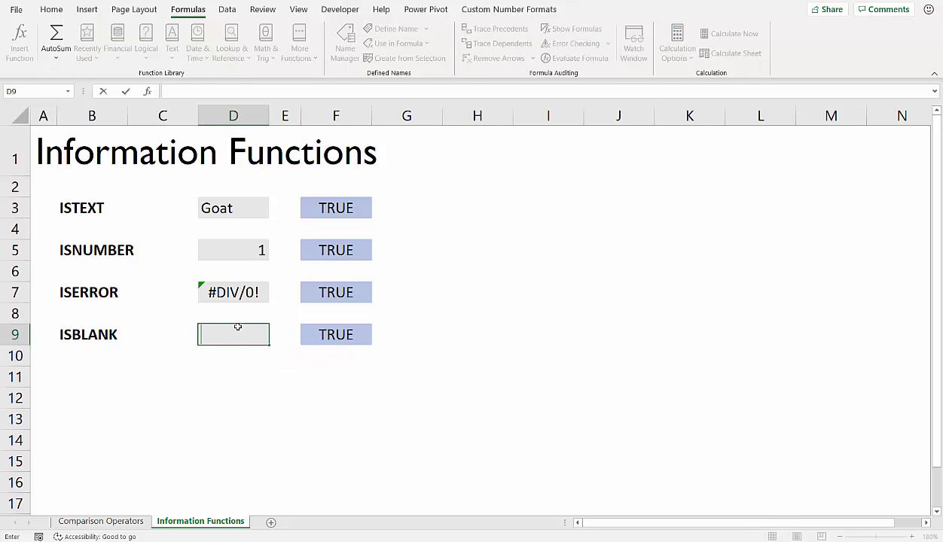
pyautogui.press('Return')
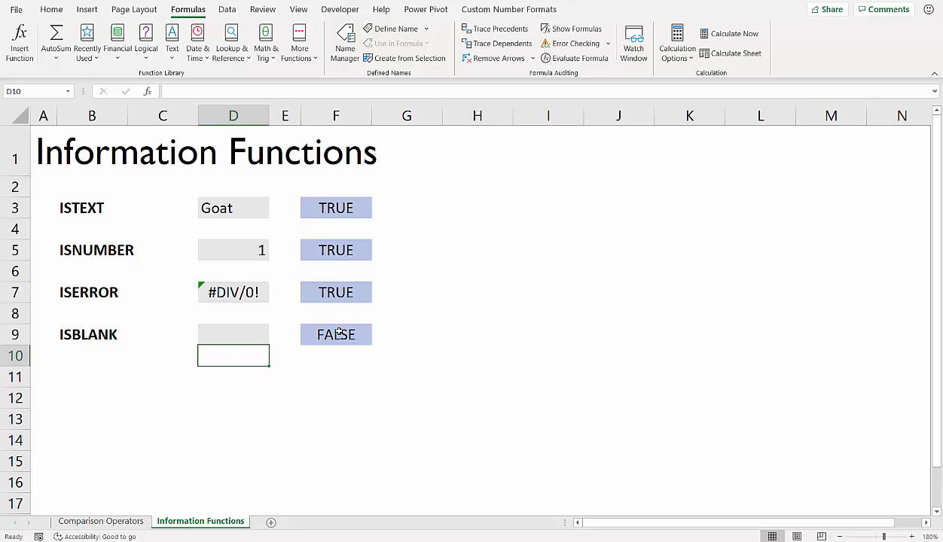
pyautogui.doubleClick(248, 332)
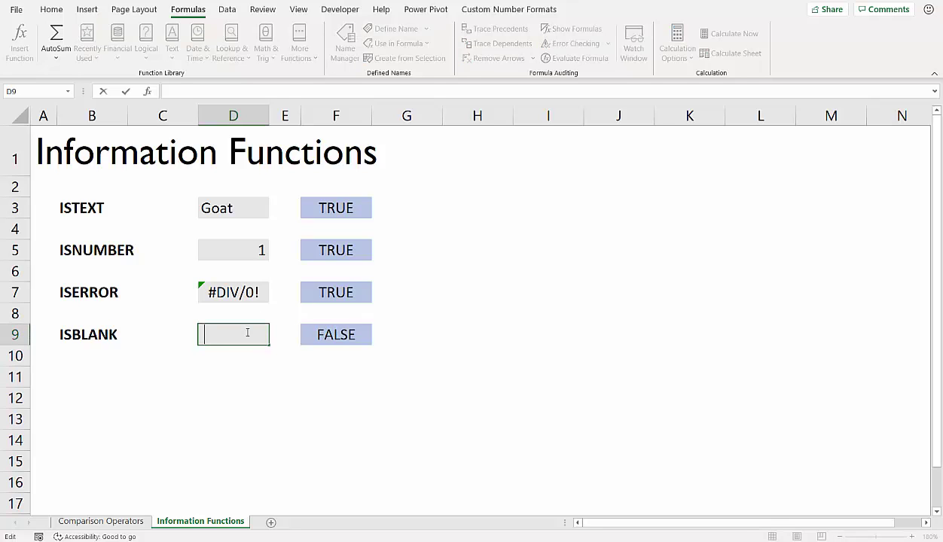
pyautogui.press('BackSpace')
pyautogui.press('Return')
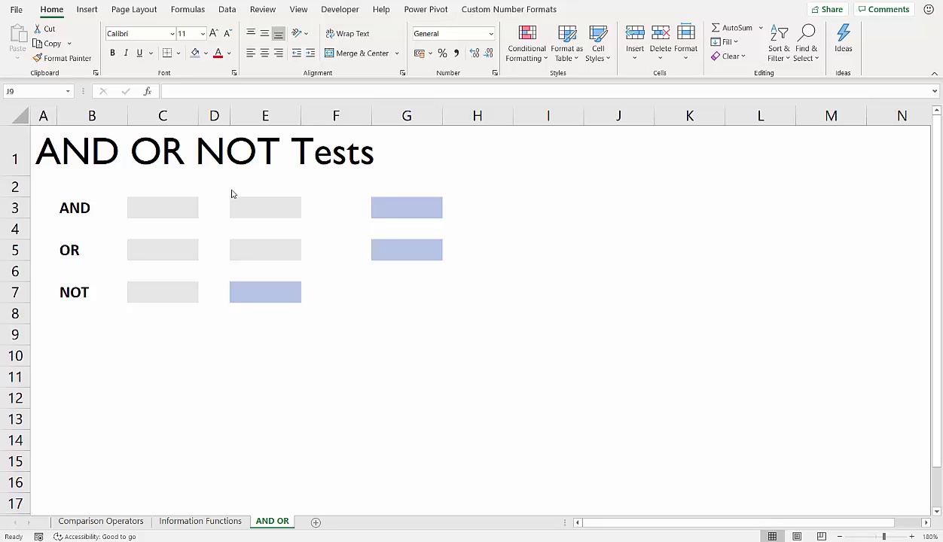
# Step: Enter 35 in C3 and 40 in E3
pyautogui.click(177, 208)
pyautogui.write('3')
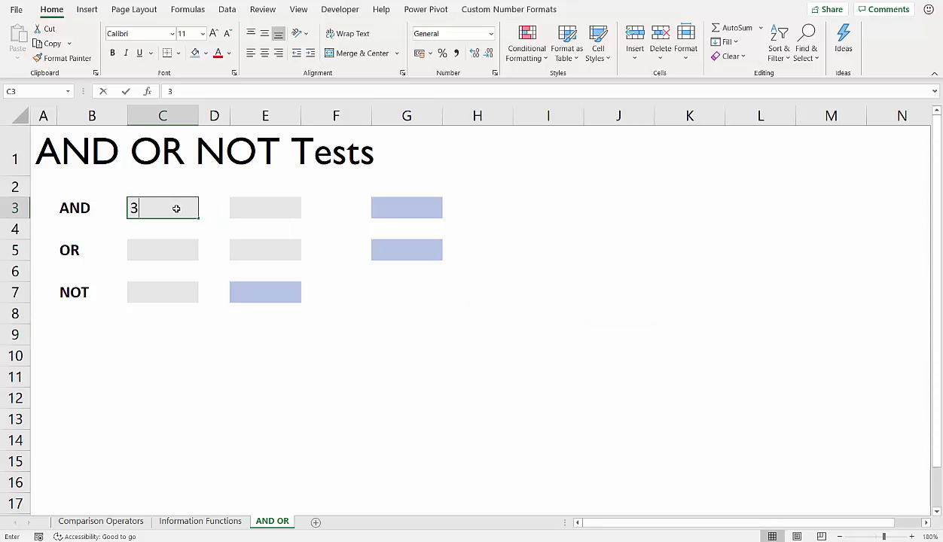
pyautogui.write('5')
pyautogui.click(248, 209)
pyautogui.write('40')
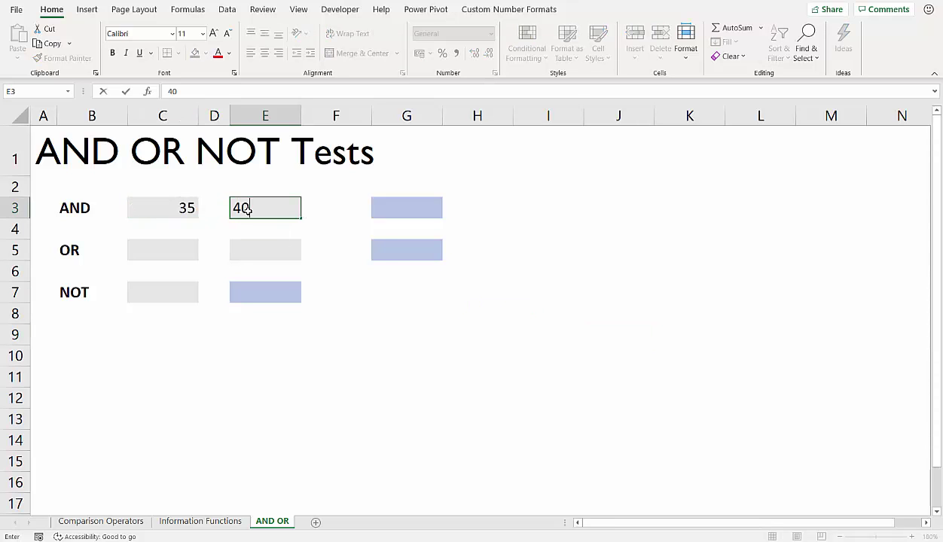
pyautogui.press('Tab')
# Step: Type the formula =AND(C3>30,E3<50) into G3
pyautogui.click(383, 208)
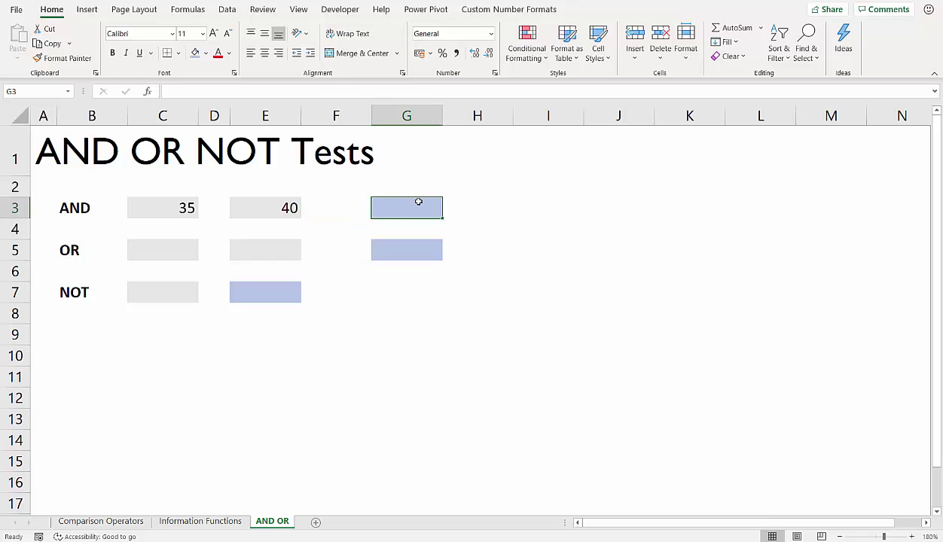
pyautogui.write('=a')
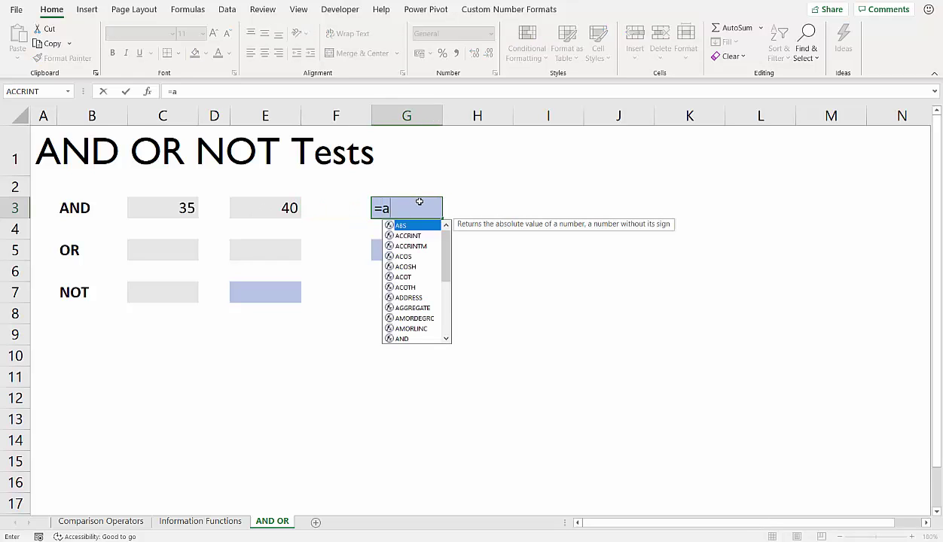
pyautogui.write('nd(')
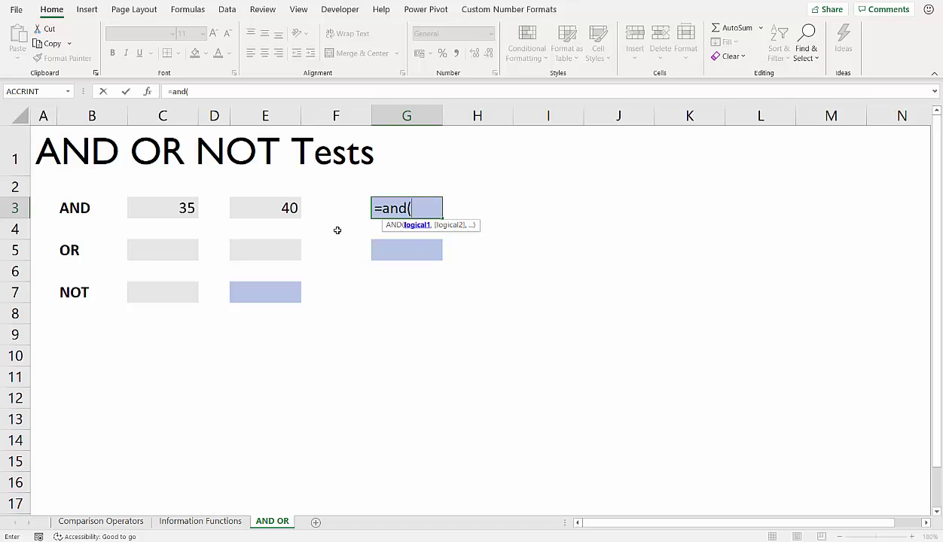
pyautogui.click(184, 207)
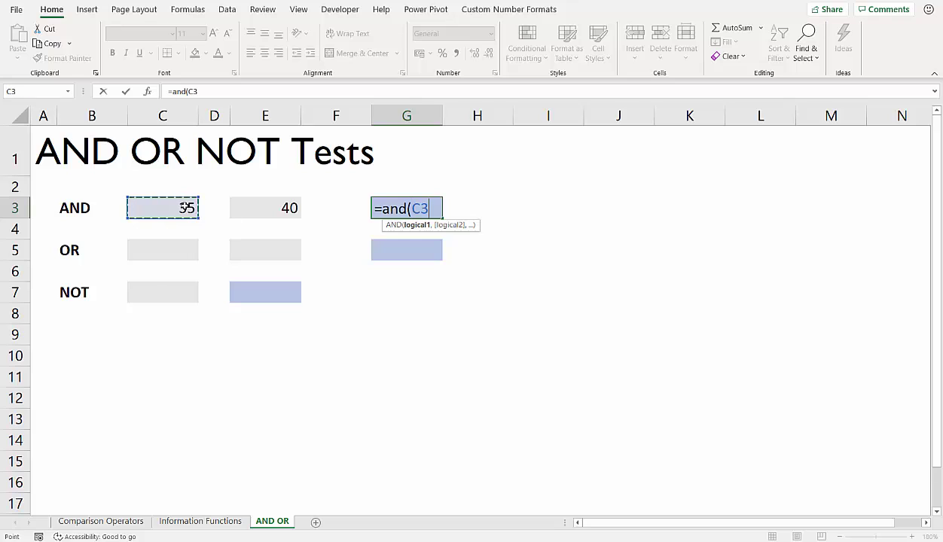
pyautogui.write('>30')
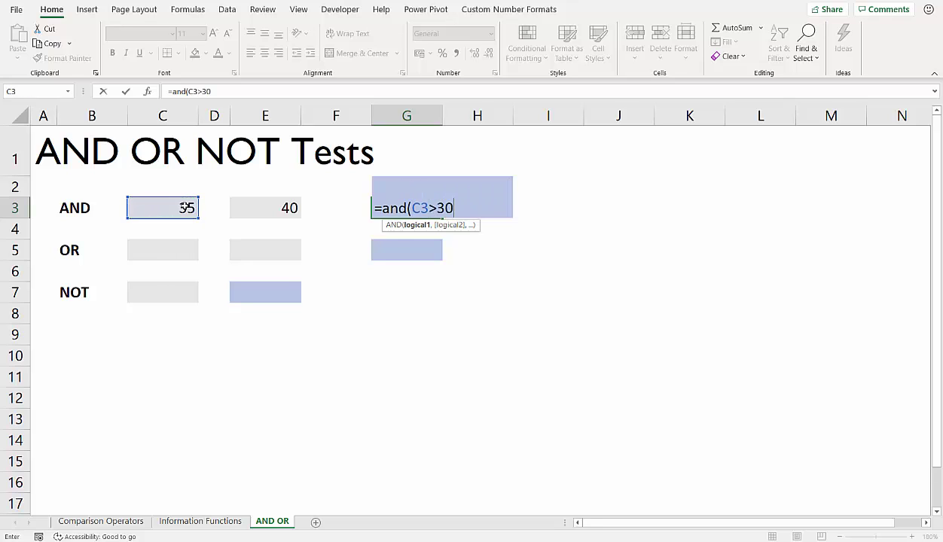
pyautogui.write(',')
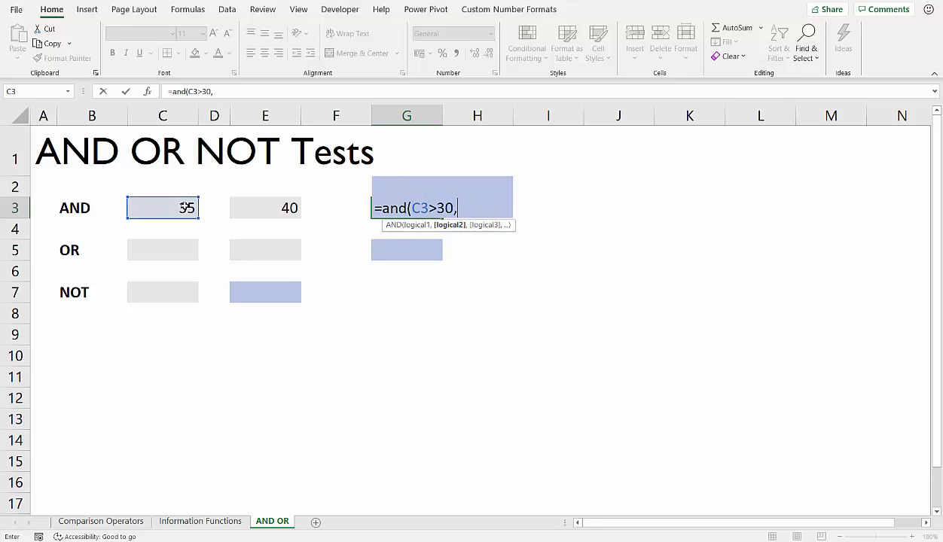
pyautogui.click(276, 205)
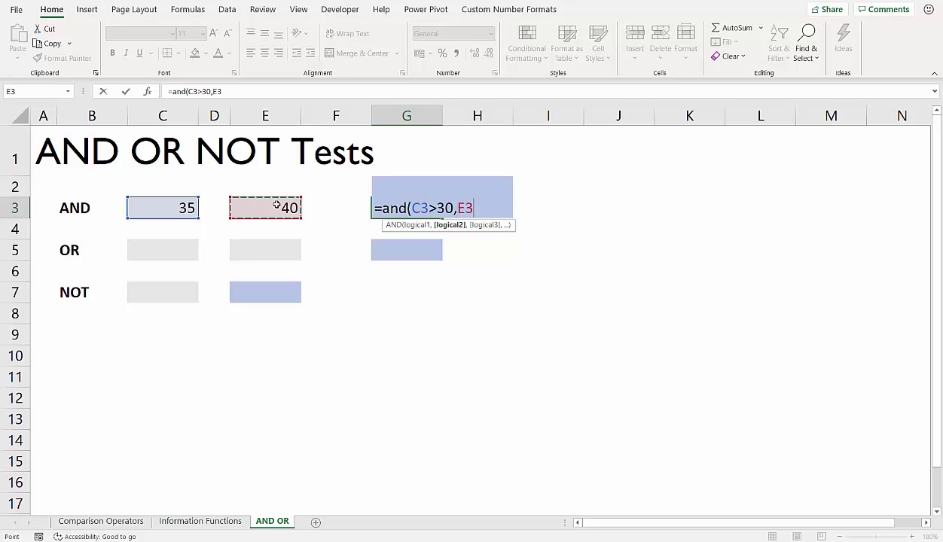
pyautogui.write('<50')
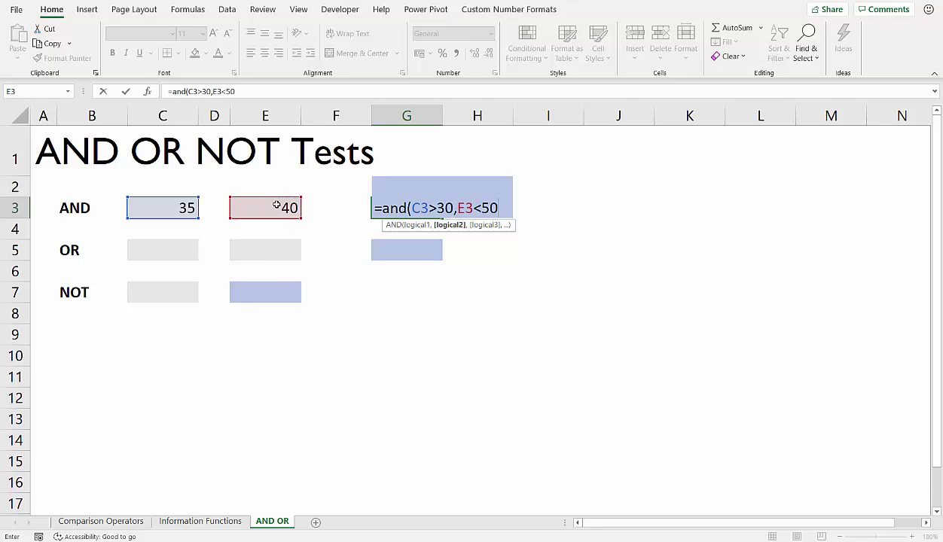
pyautogui.write(')')
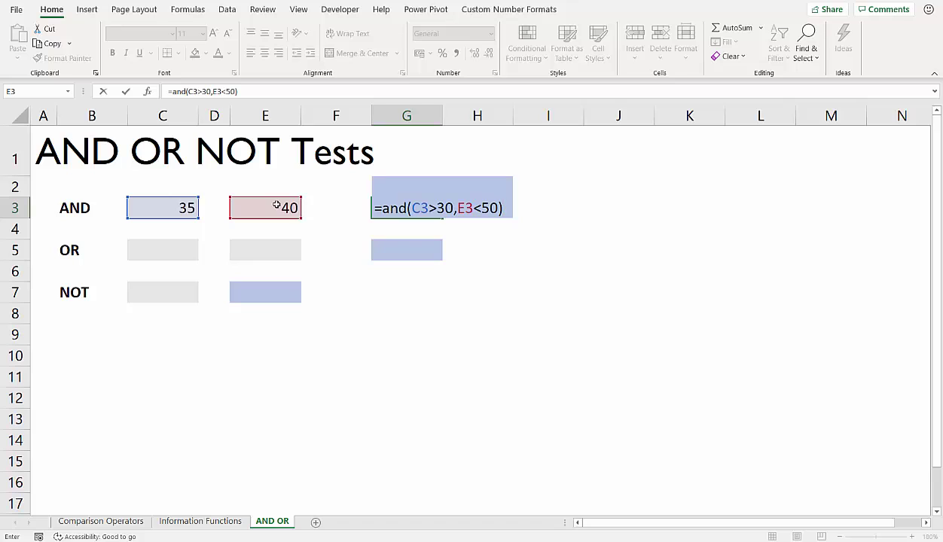
# Step: Confirm the AND formula in G3 and review it
pyautogui.press('Return')
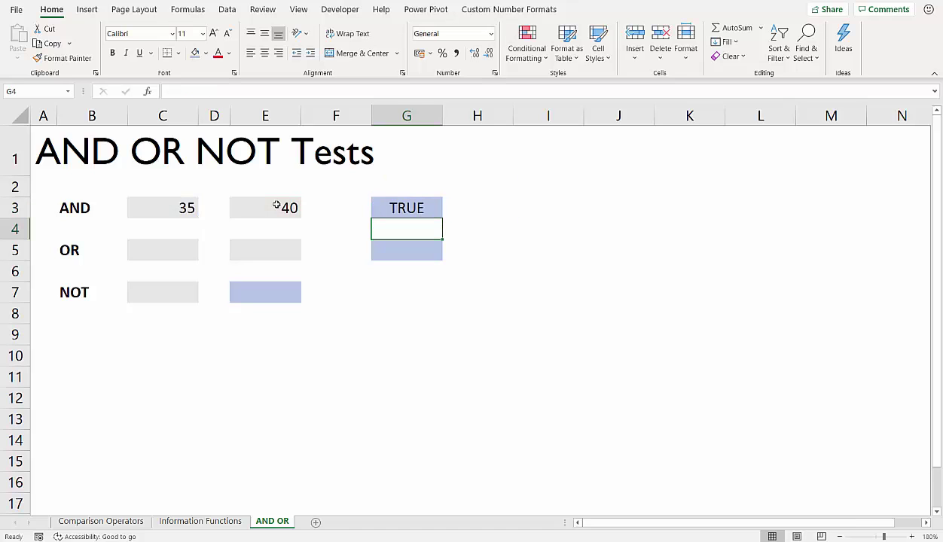
pyautogui.doubleClick(426, 212)
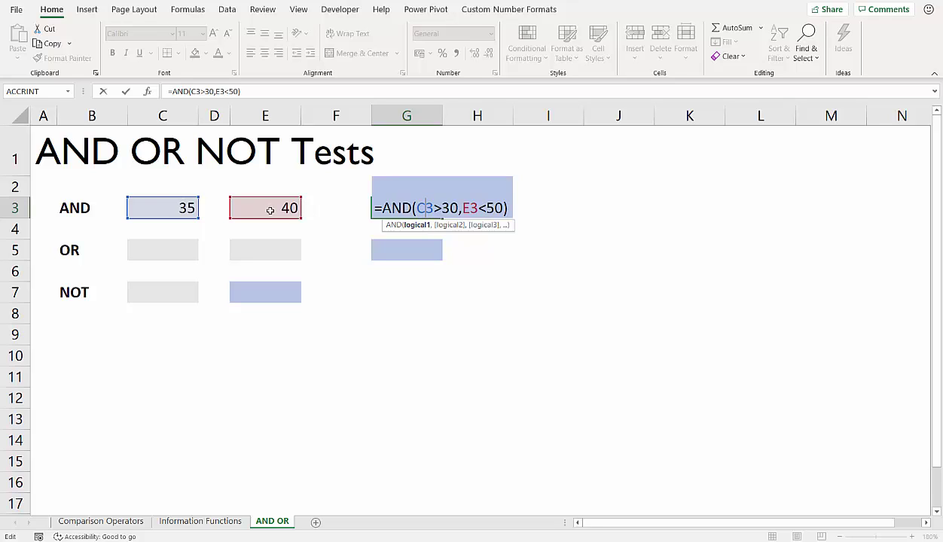
pyautogui.press('Return')
# Step: Change C3 to 25 and review G3's AND formula against the 30 limit
pyautogui.click(177, 209)
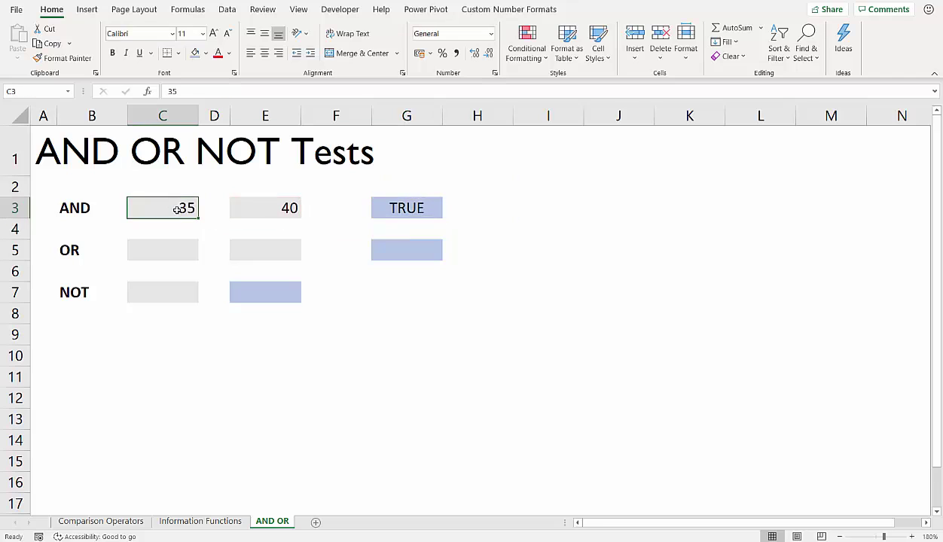
pyautogui.write('25')
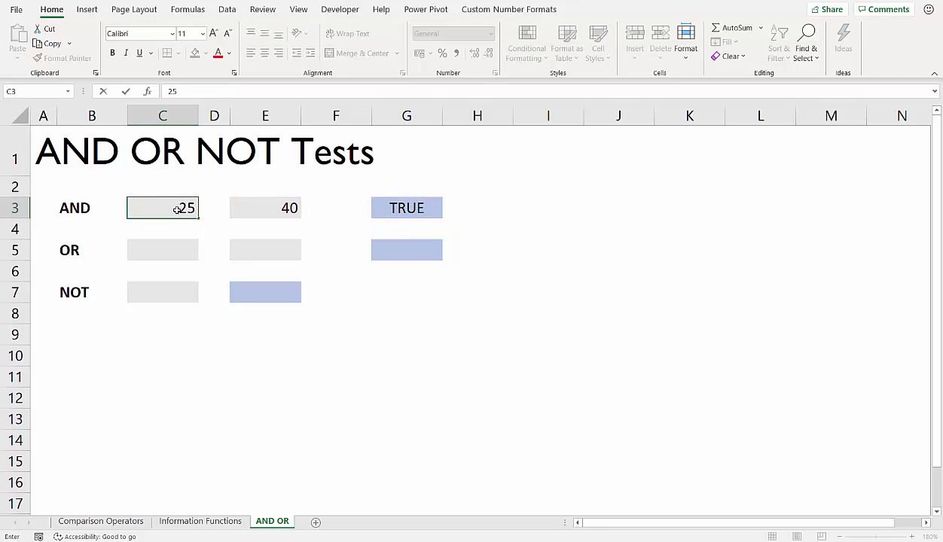
pyautogui.press('Return')
pyautogui.click(391, 205)
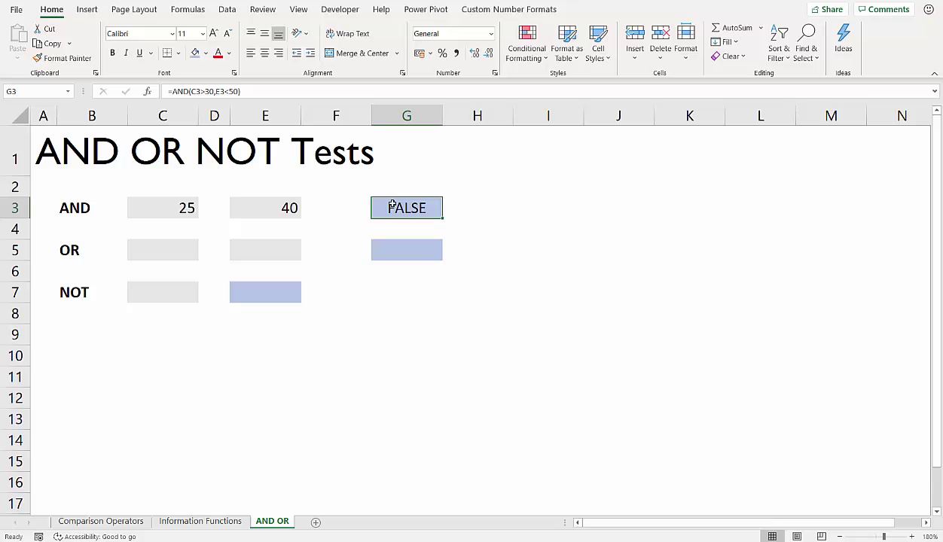
pyautogui.doubleClick(392, 206)
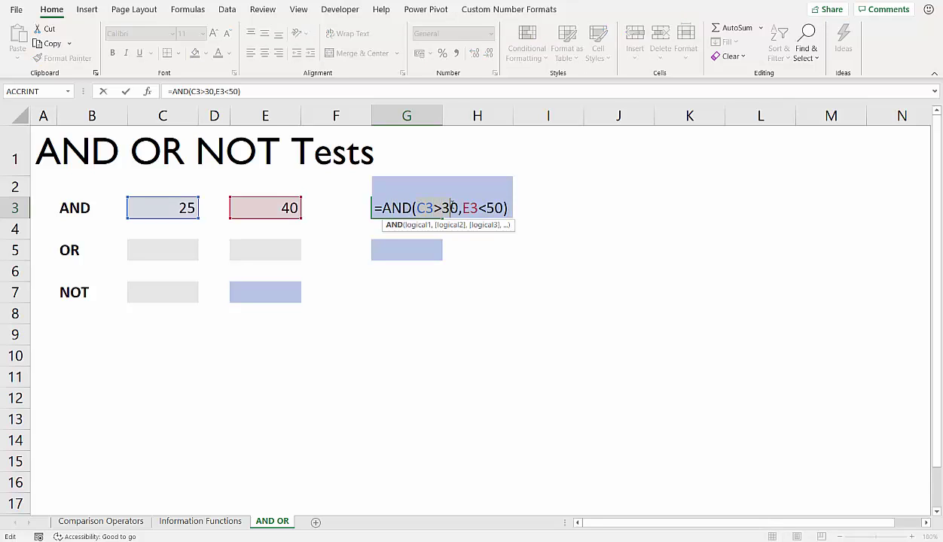
pyautogui.click(450, 208)
pyautogui.press('Return')
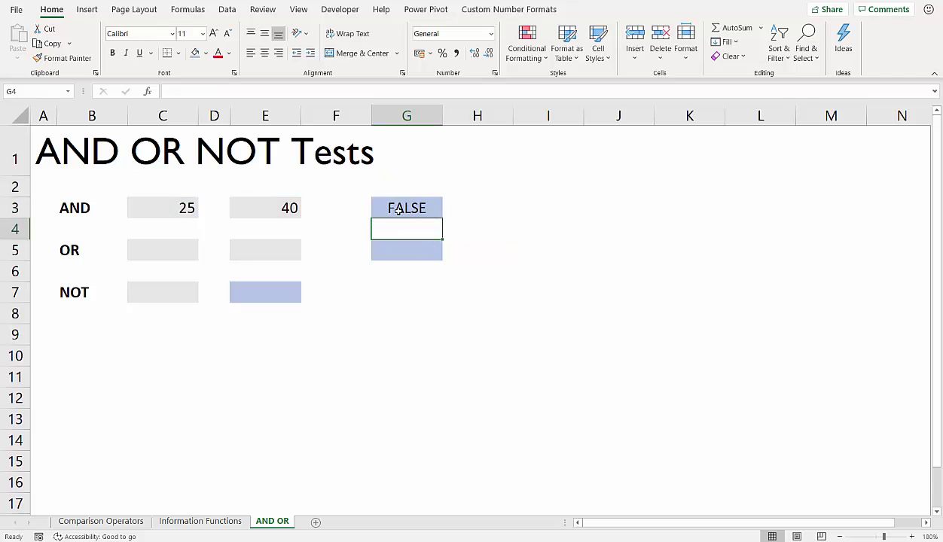
pyautogui.doubleClick(395, 208)
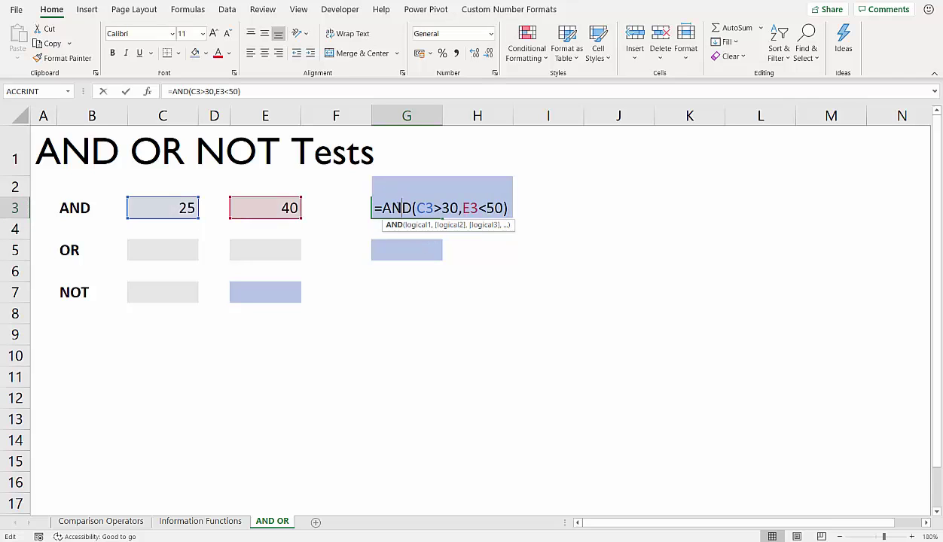
pyautogui.doubleClick(386, 210)
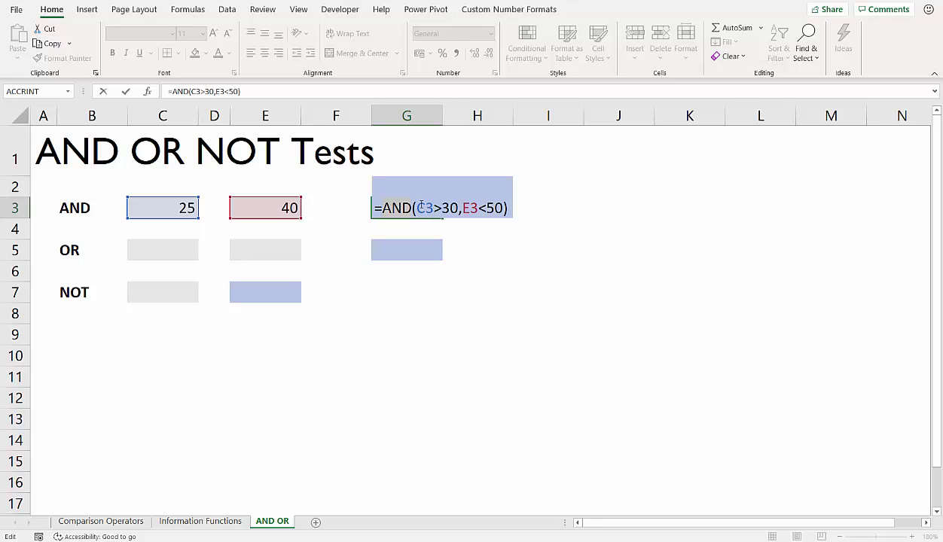
pyautogui.click(456, 208)
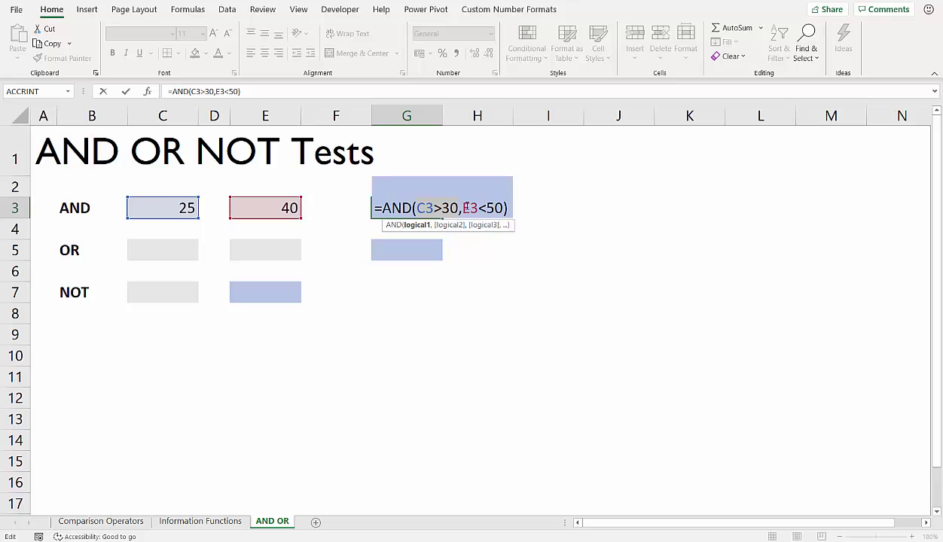
pyautogui.moveTo(461, 208); pyautogui.dragTo(504, 208)
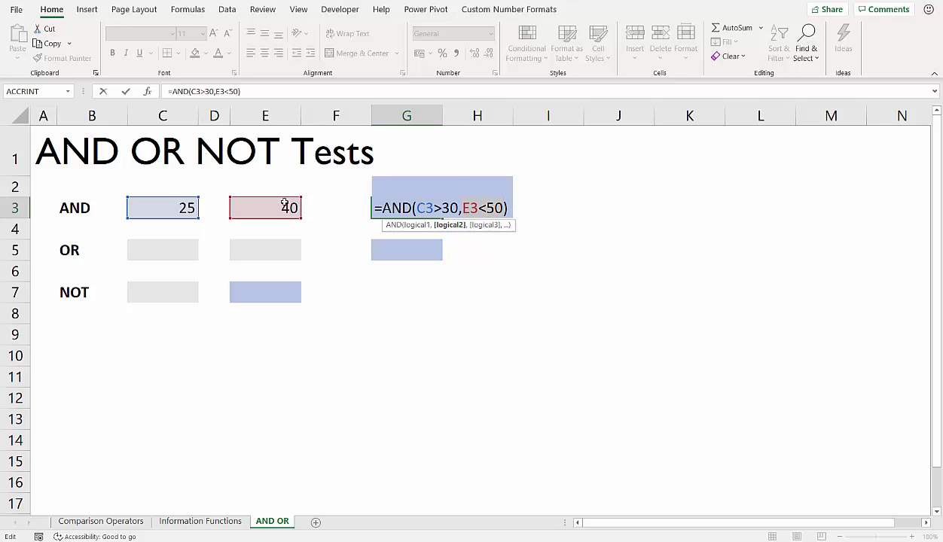
# Step: Enter 25 in C5 and 40 in E5 for the OR row
pyautogui.press('Return')
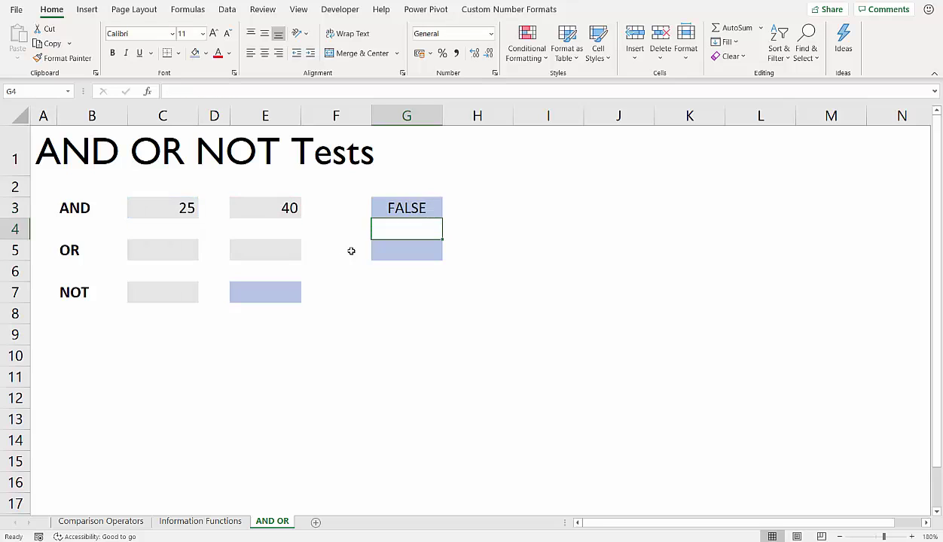
pyautogui.click(178, 250)
pyautogui.write('25')
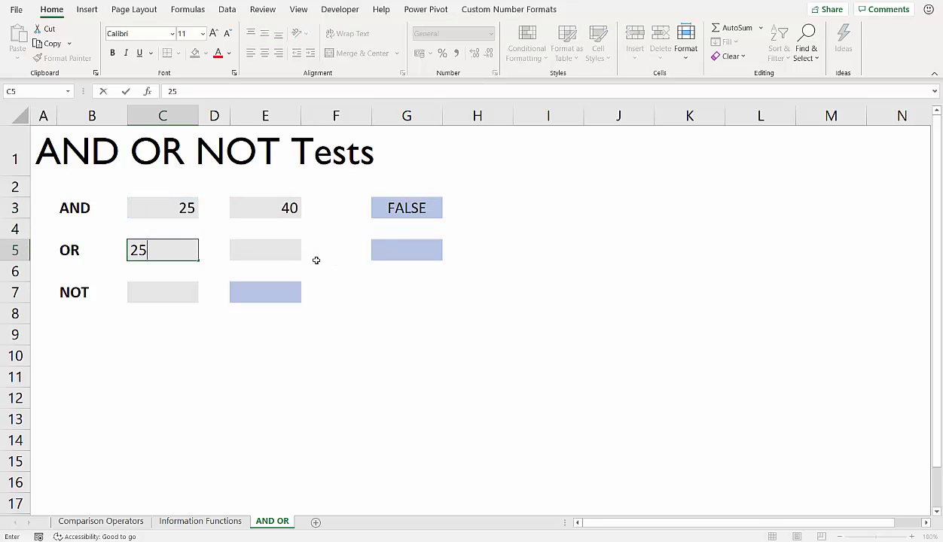
pyautogui.click(287, 250)
pyautogui.write('40')
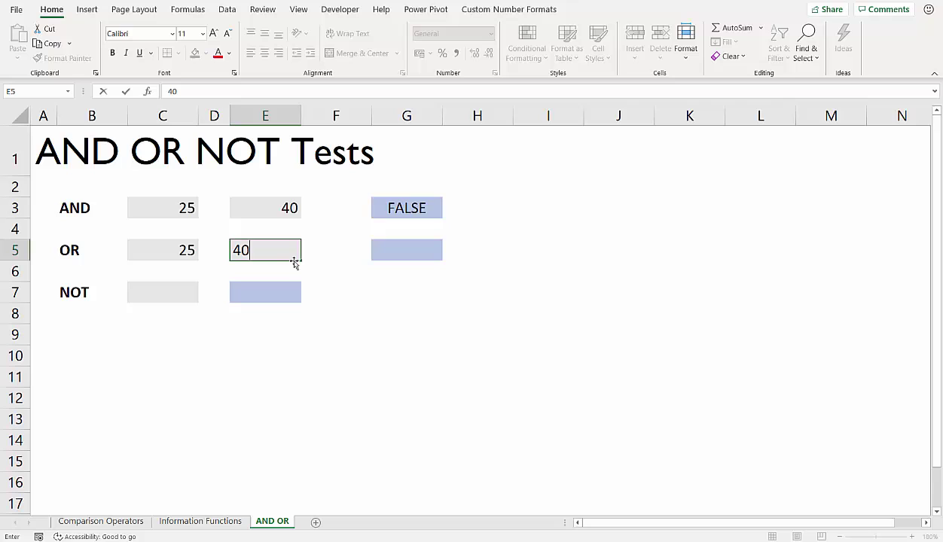
pyautogui.press('Tab')
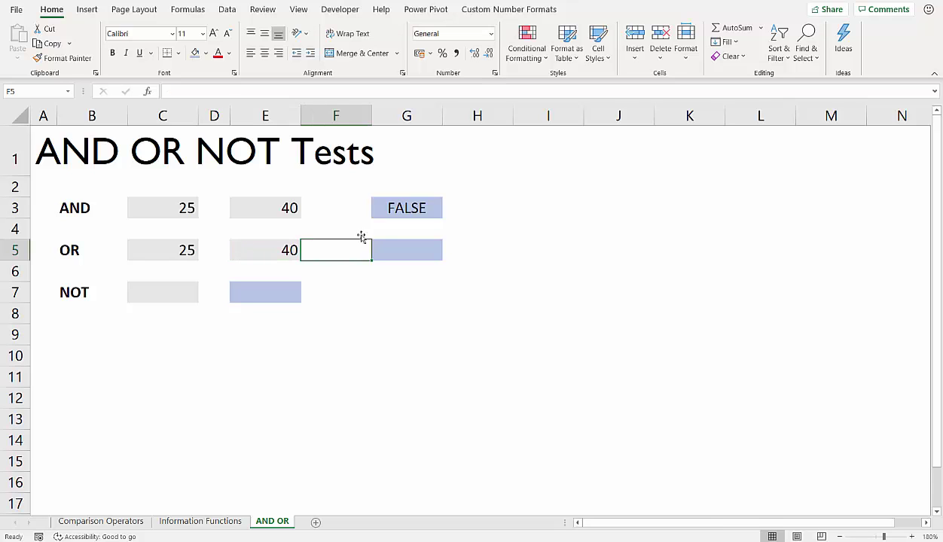
# Step: Review the two conditions of the AND formula in G3 without changing it
pyautogui.click(389, 205)
pyautogui.doubleClick(393, 205)
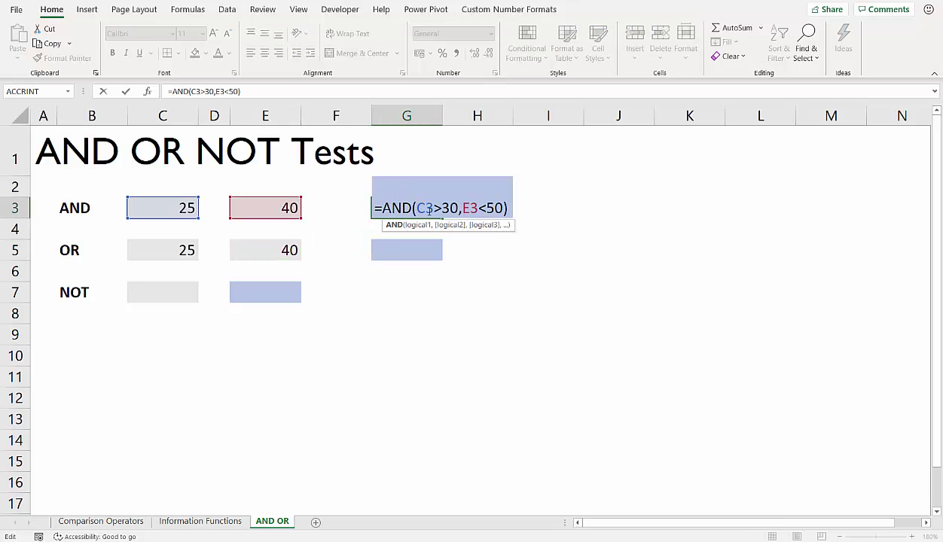
pyautogui.moveTo(419, 208); pyautogui.dragTo(502, 208)
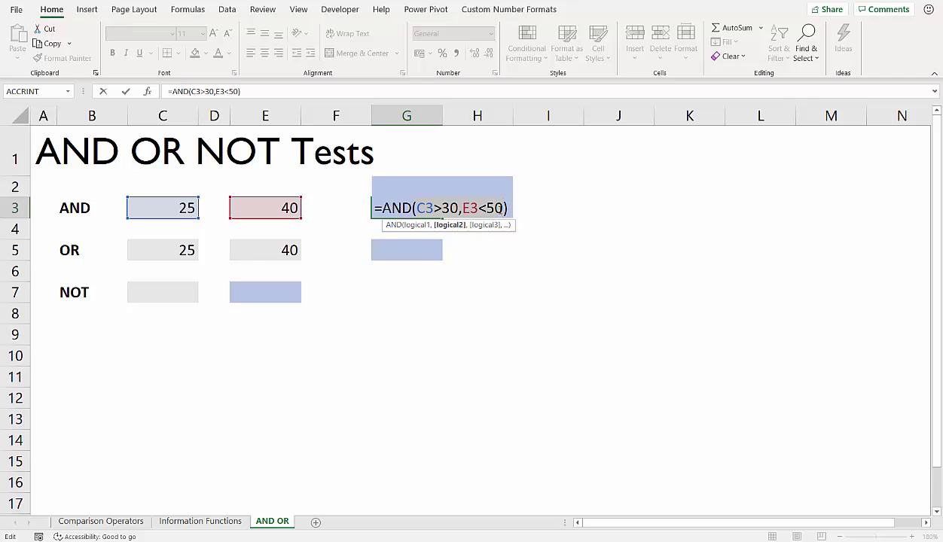
pyautogui.press('Return')
# Step: Enter =OR(C5>30,E5<50) in G5, repointing the copied C3 and E3 references
pyautogui.click(413, 249)
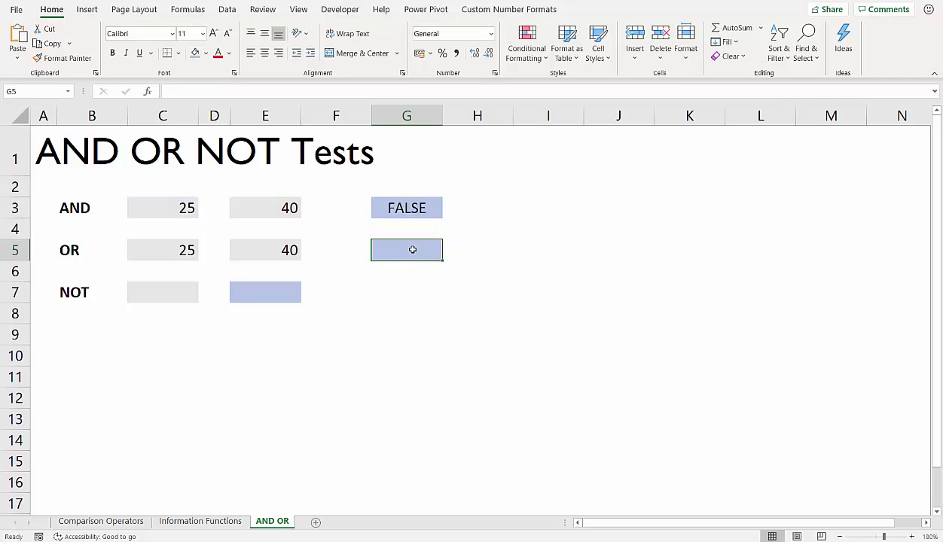
pyautogui.write('=or')
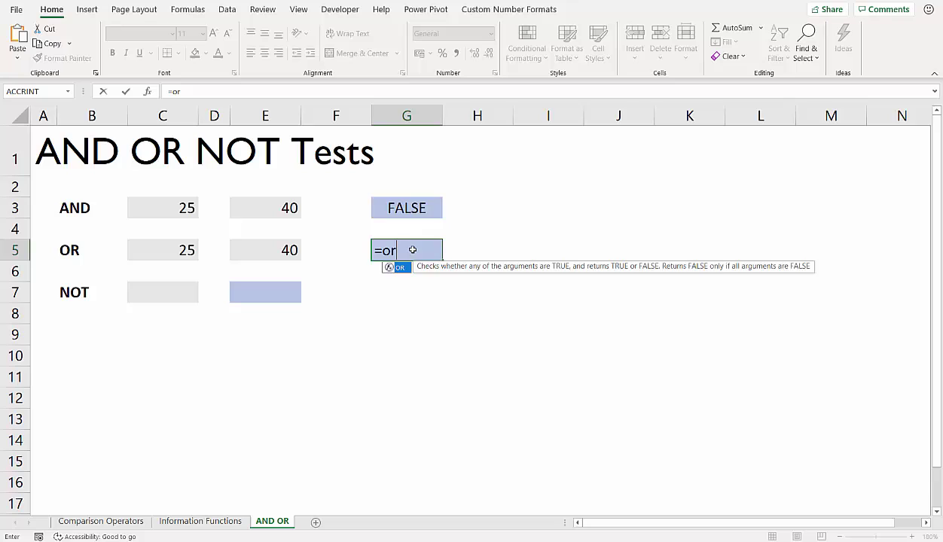
pyautogui.write('(C3>30,E3<50')
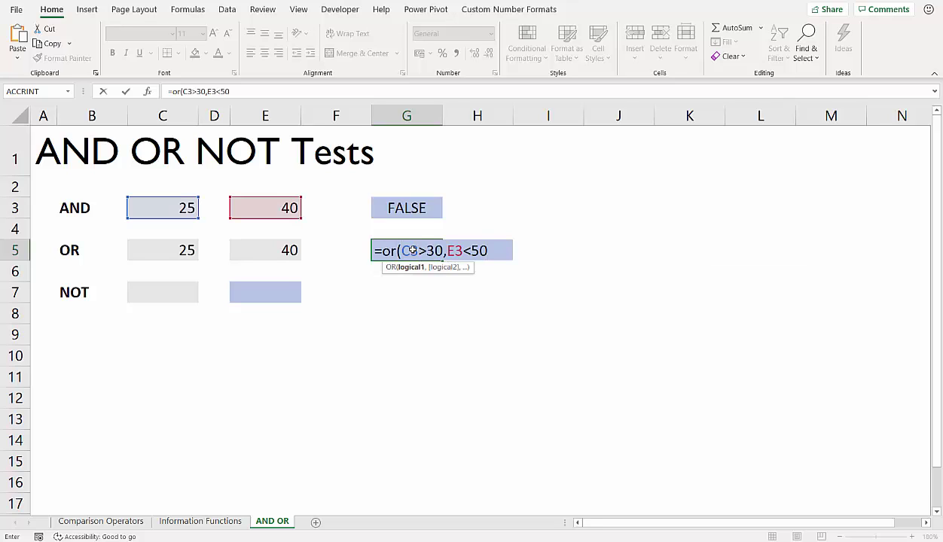
pyautogui.write(')')
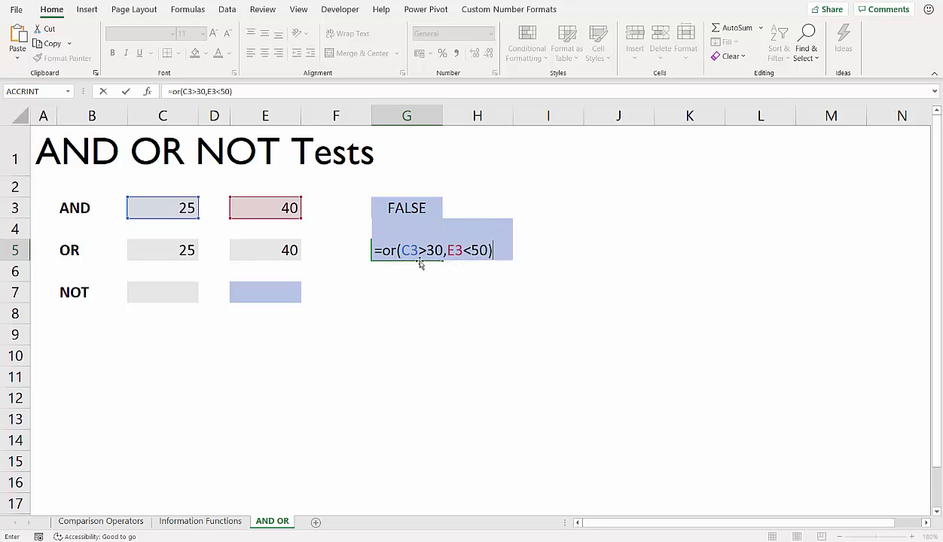
pyautogui.moveTo(181, 218); pyautogui.dragTo(178, 250)
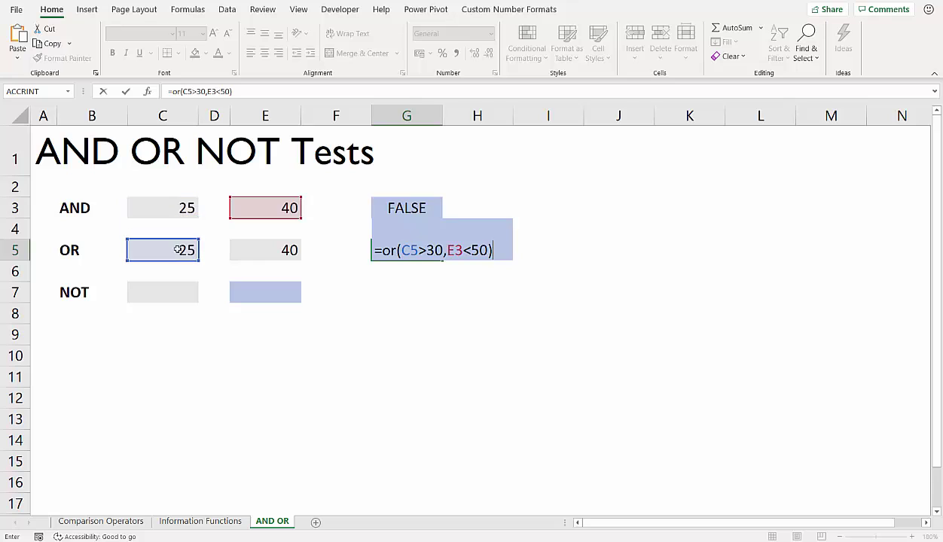
pyautogui.moveTo(243, 218); pyautogui.dragTo(246, 260)
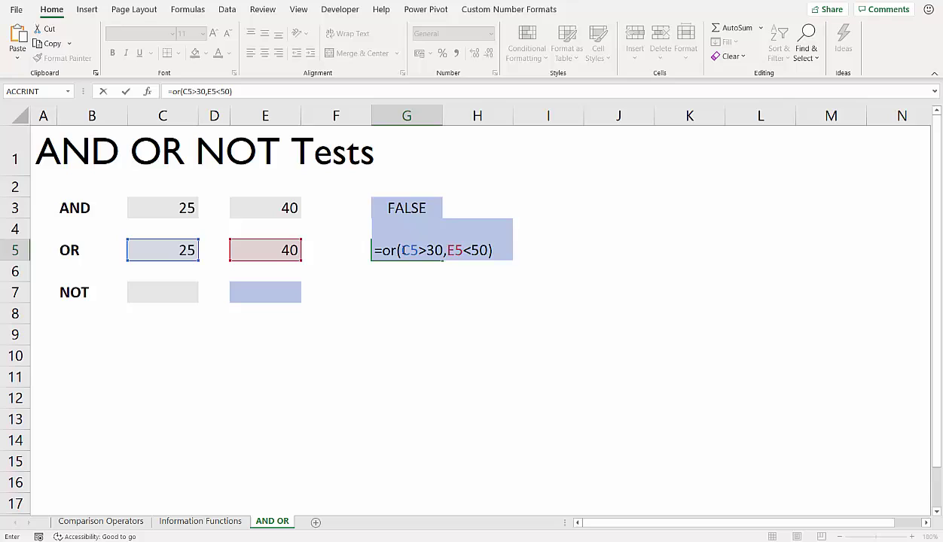
pyautogui.moveTo(403, 250); pyautogui.dragTo(443, 254)
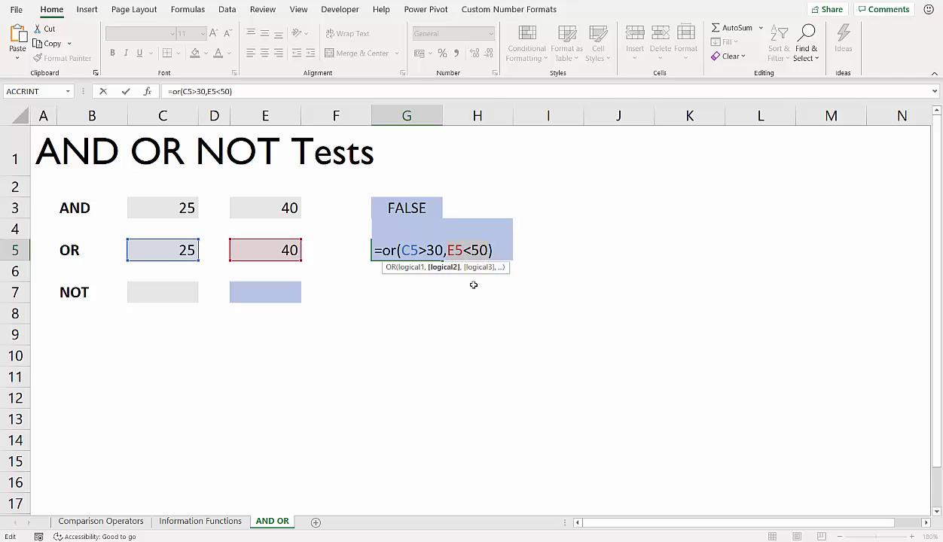
pyautogui.press('Return')
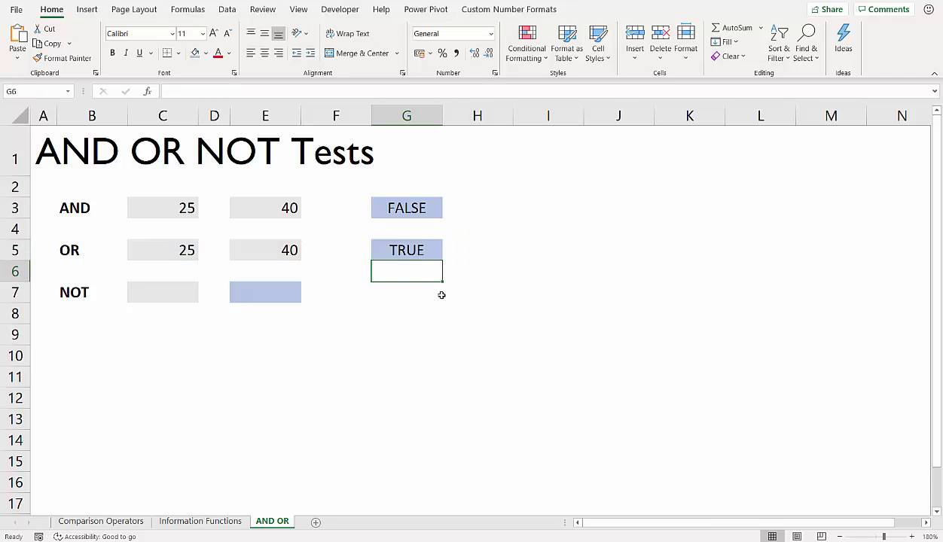
pyautogui.doubleClick(403, 249)
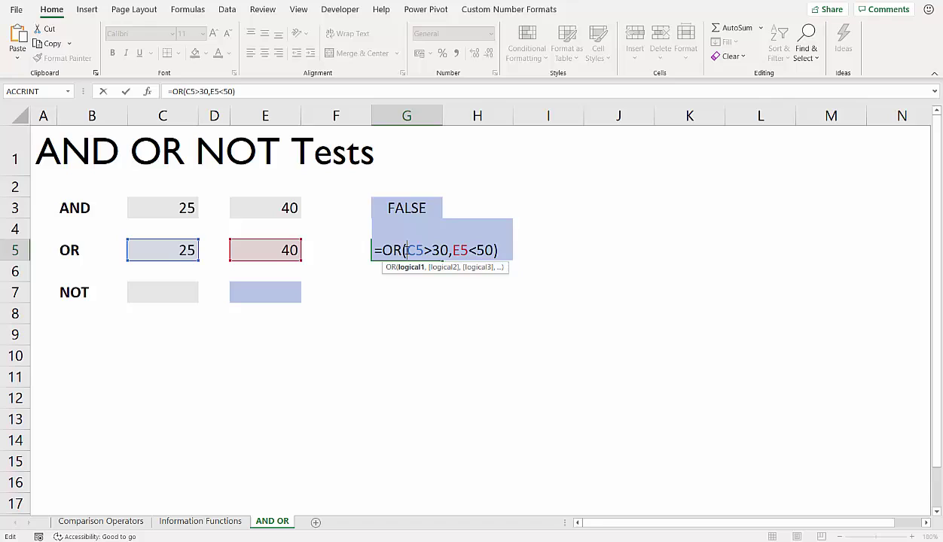
pyautogui.moveTo(405, 250); pyautogui.dragTo(493, 251)
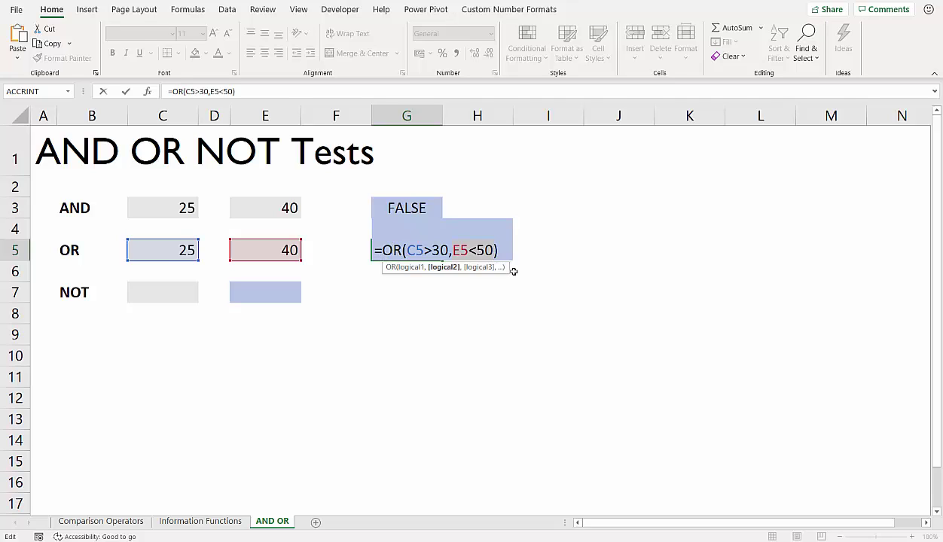
pyautogui.press('Return')
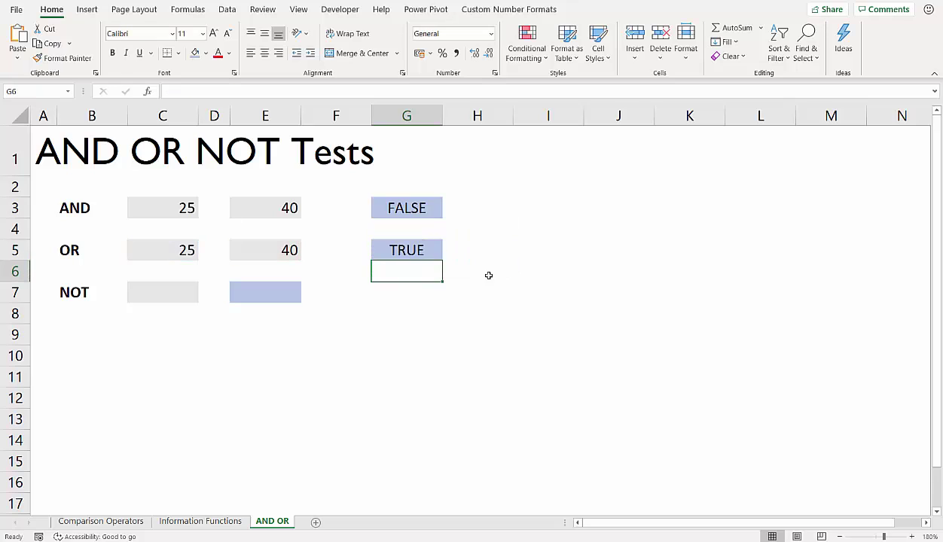
# Step: Enter 30 in C7 and the comparison =C7>40 in E7
pyautogui.click(176, 293)
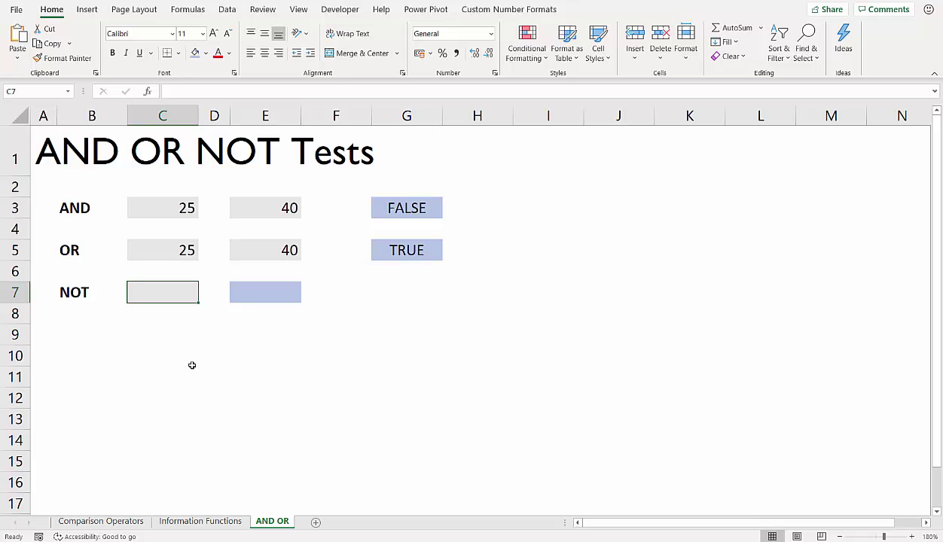
pyautogui.write('30')
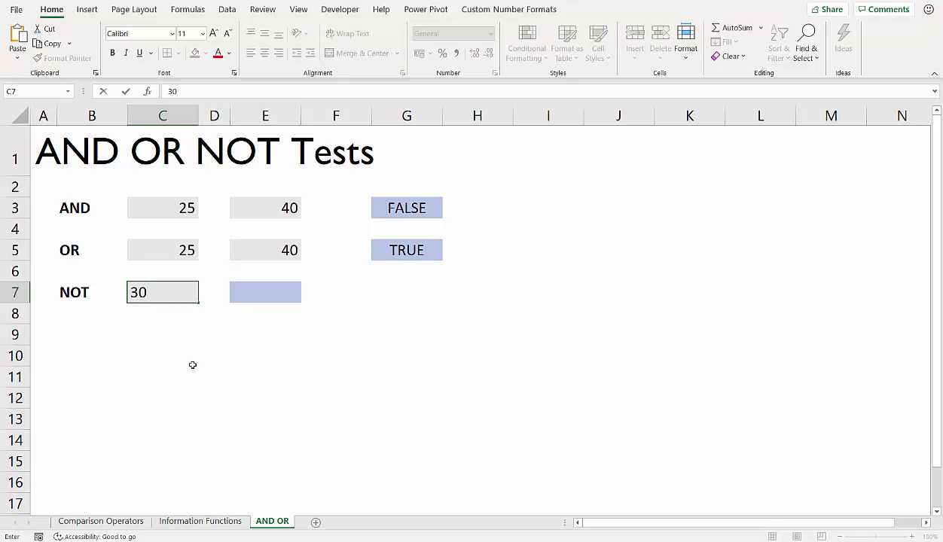
pyautogui.click(223, 325)
pyautogui.click(252, 290)
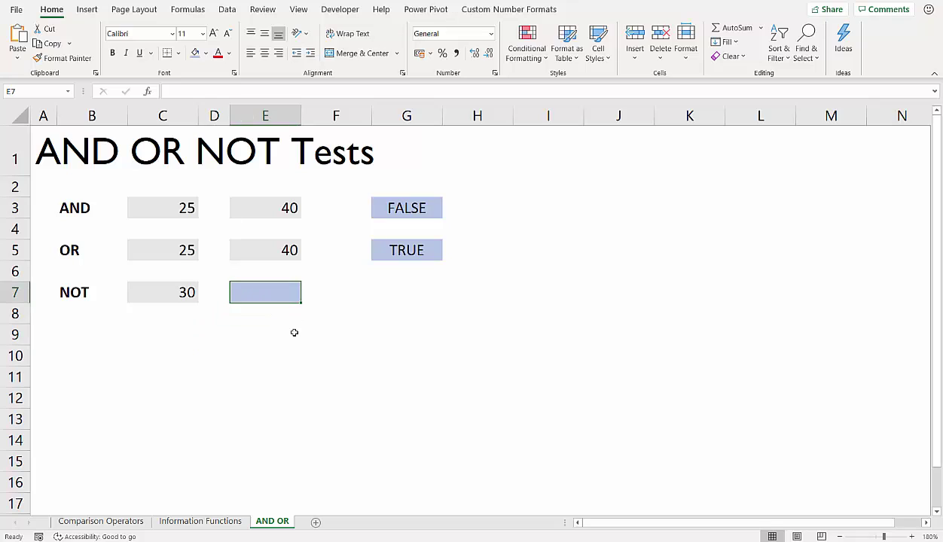
pyautogui.write('=')
pyautogui.click(183, 292)
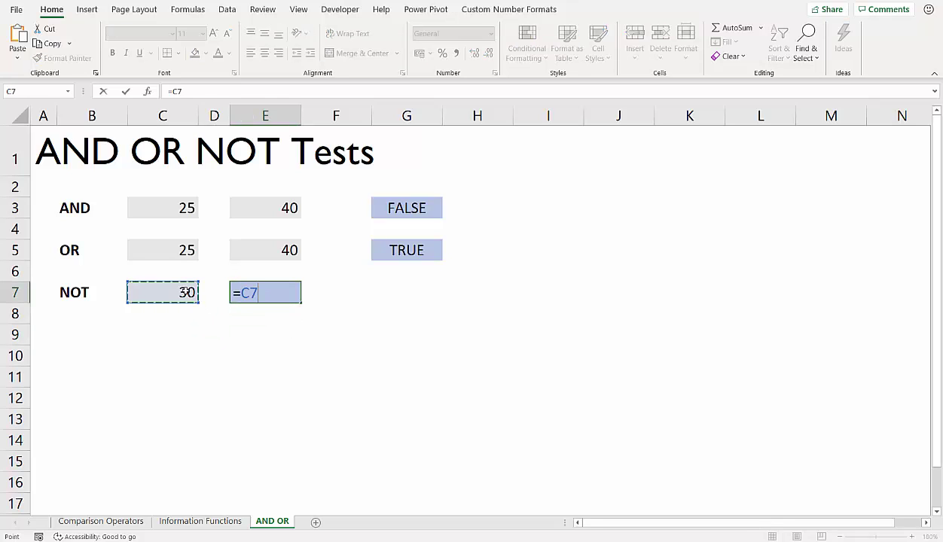
pyautogui.write('>')
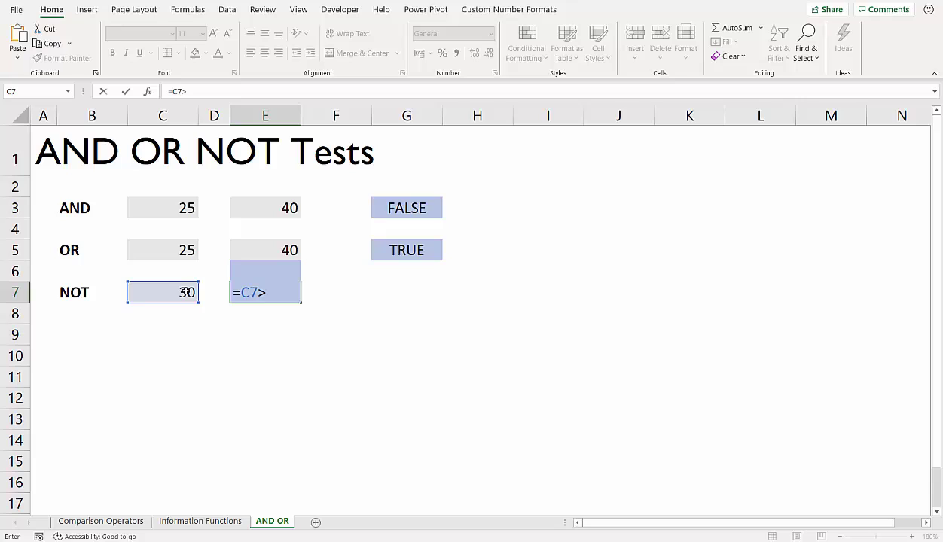
pyautogui.write('40')
pyautogui.press('Return')
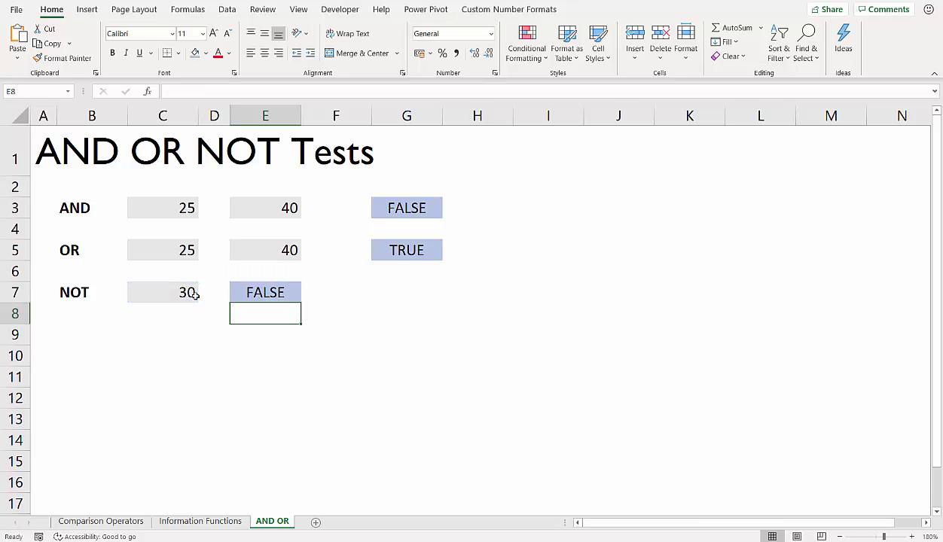
# Step: Wrap E7's comparison in NOT so it reads =NOT(C7>40)
pyautogui.doubleClick(243, 292)
pyautogui.write('NOT(C7>40')
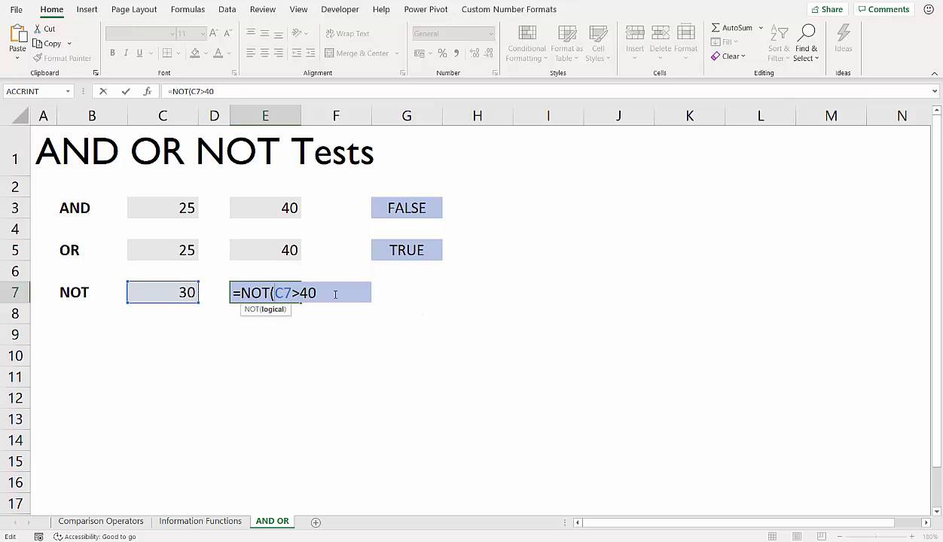
pyautogui.write(')')
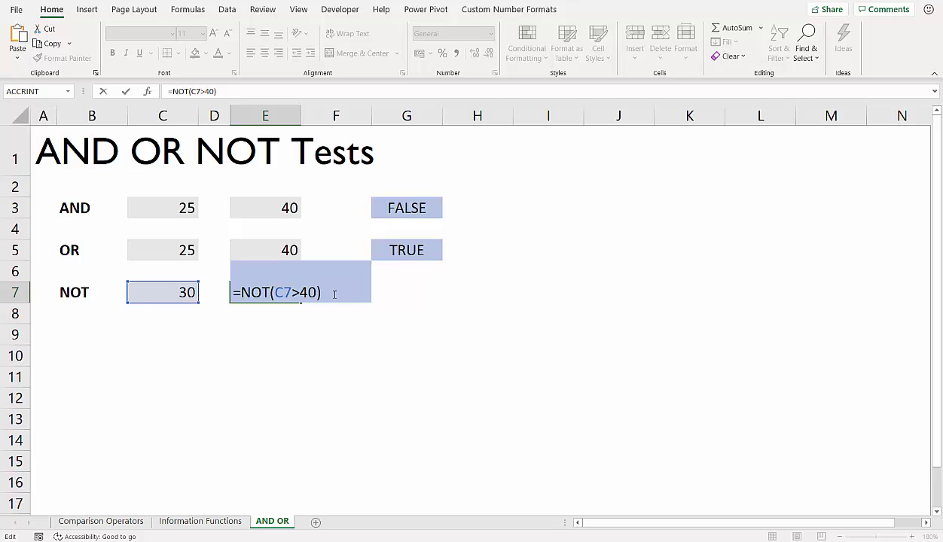
pyautogui.press('Return')
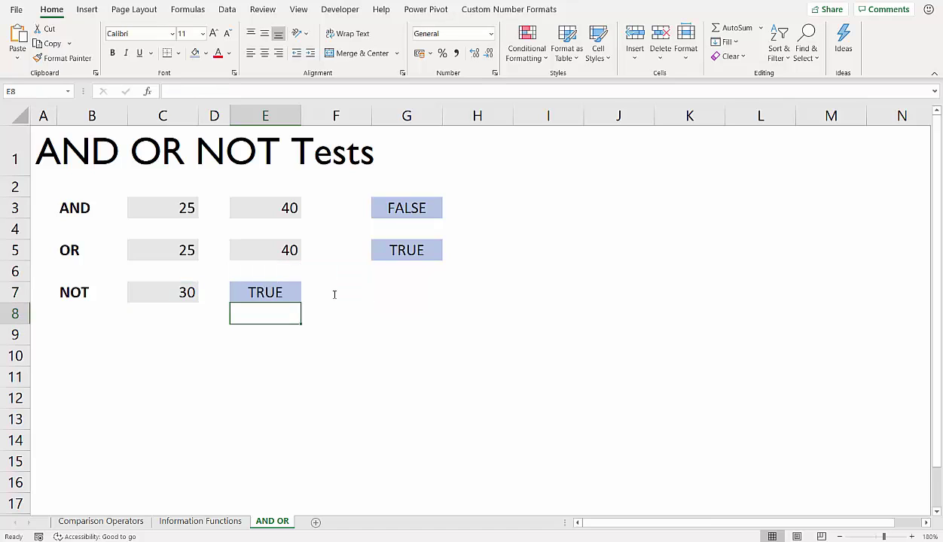
# Step: Change the 40 threshold in E7's =NOT(C7>40) to 20
pyautogui.doubleClick(291, 293)
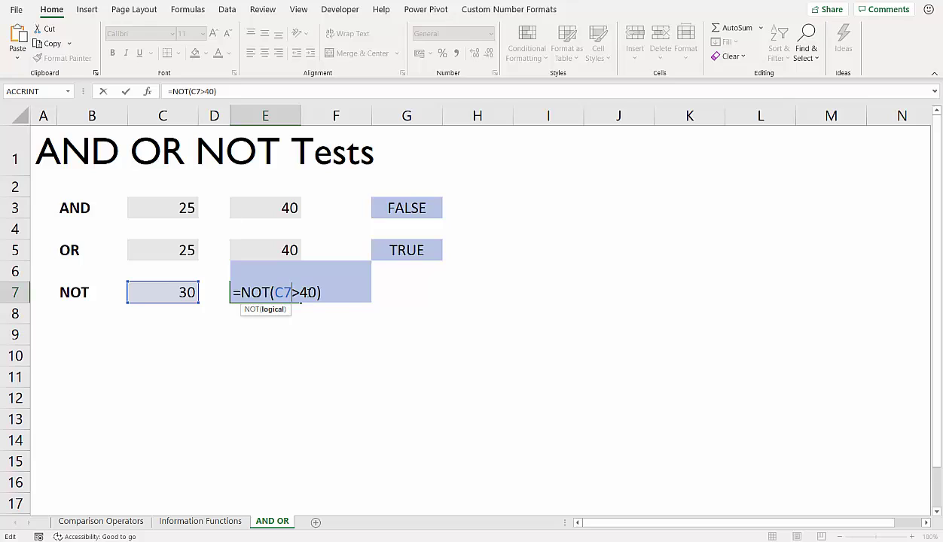
pyautogui.moveTo(318, 292); pyautogui.dragTo(301, 292)
pyautogui.write('20')
pyautogui.press('Return')
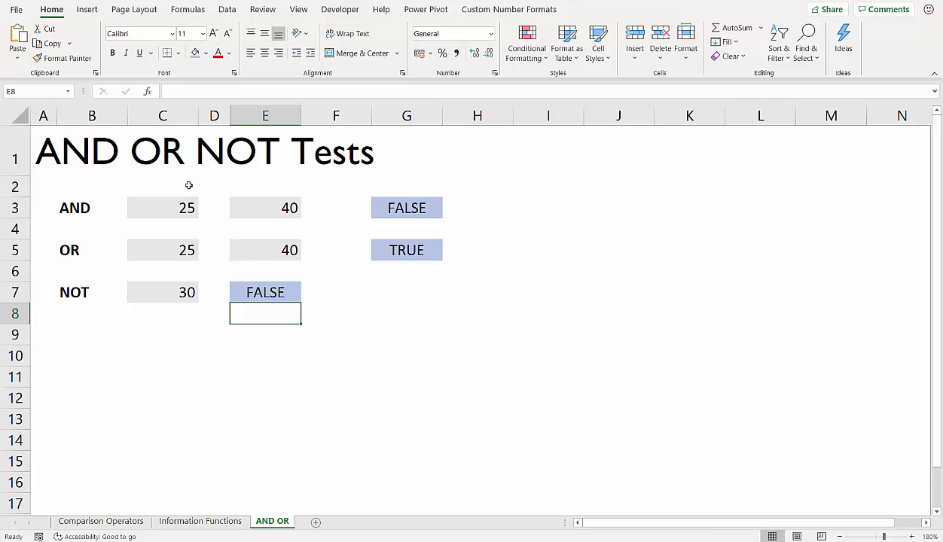
pyautogui.click(105, 521)
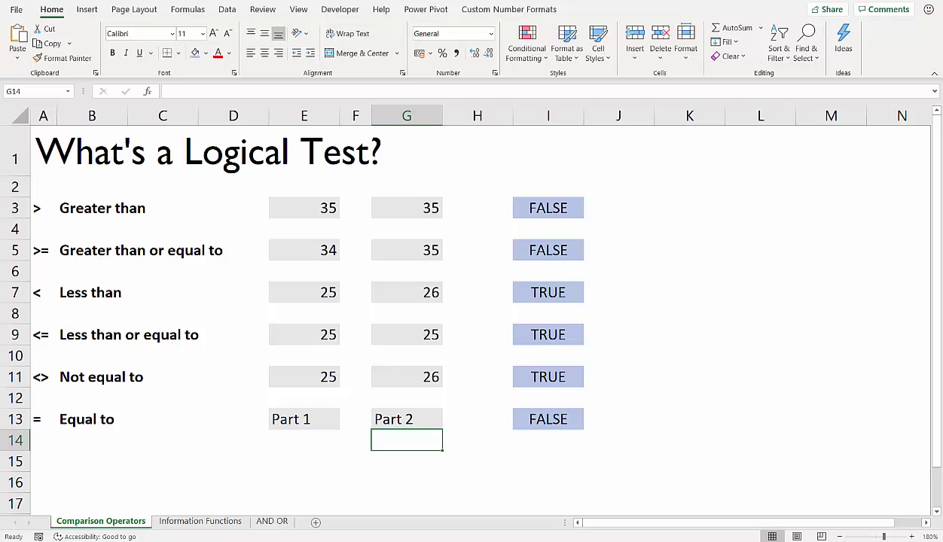
pyautogui.click(202, 524)
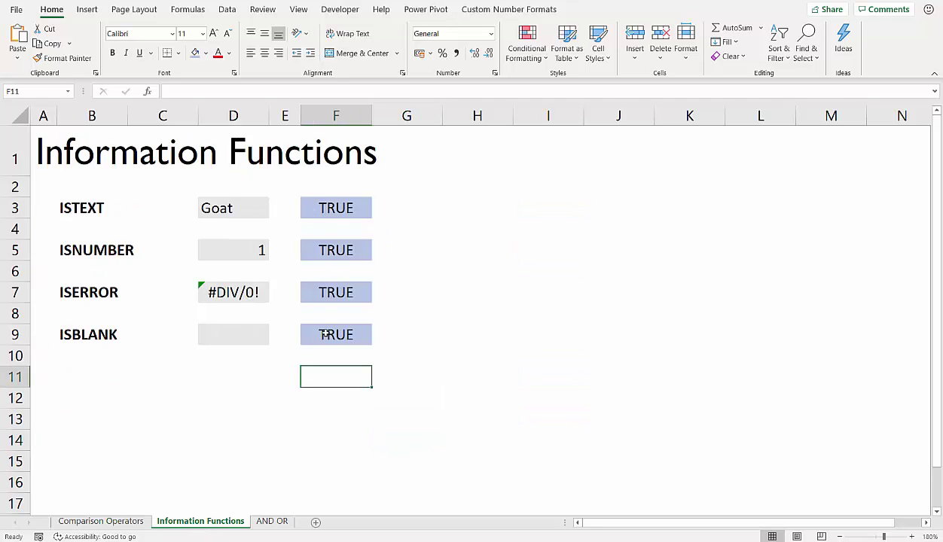
pyautogui.click(272, 523)
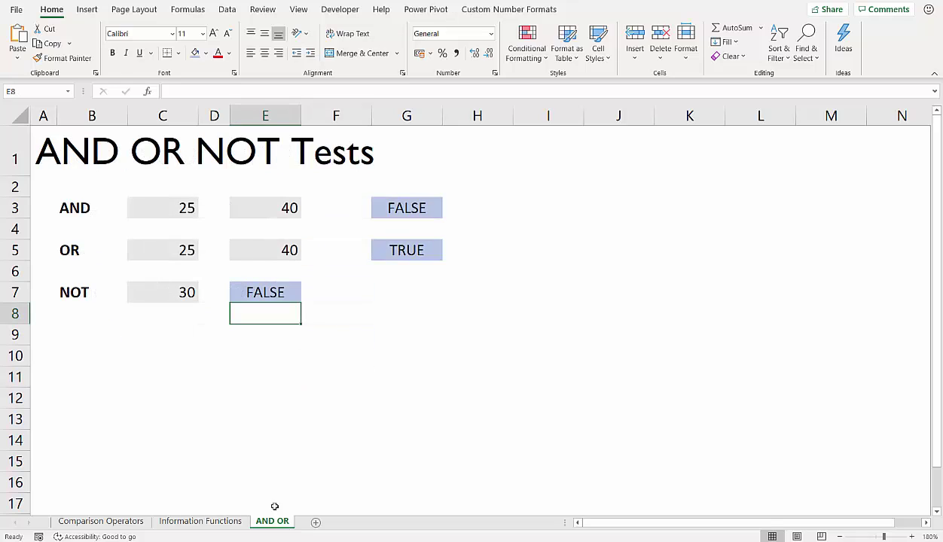